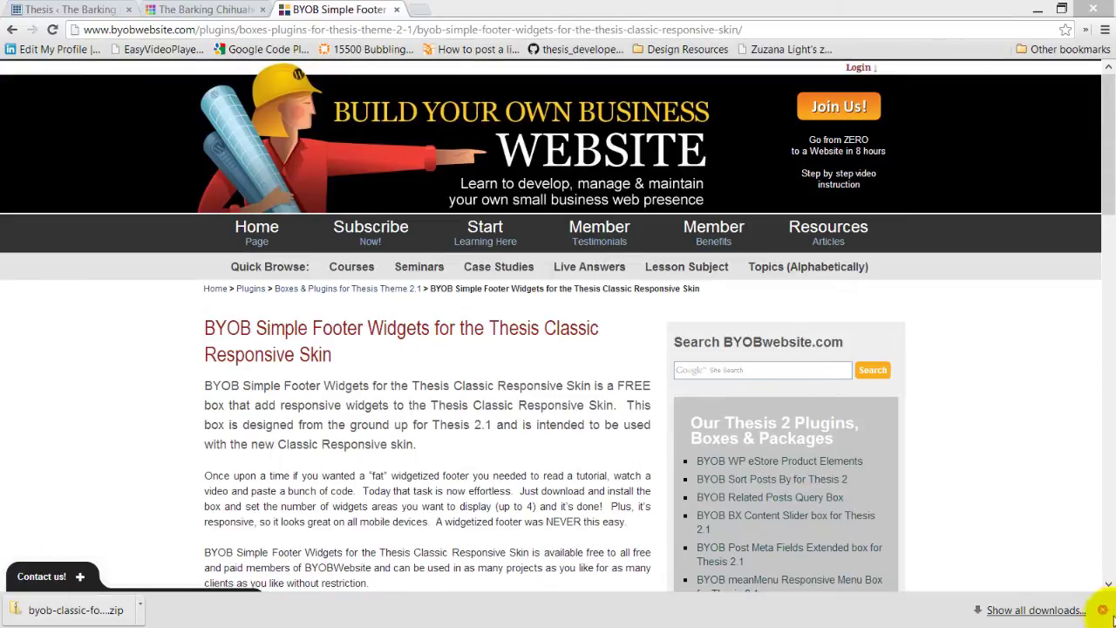
# Download the BYOB Simple Thesis Classic Responsive Footer Widgets box from its plugin page
pyautogui.click(1103, 609)
pyautogui.scroll(-4, 428, 453)
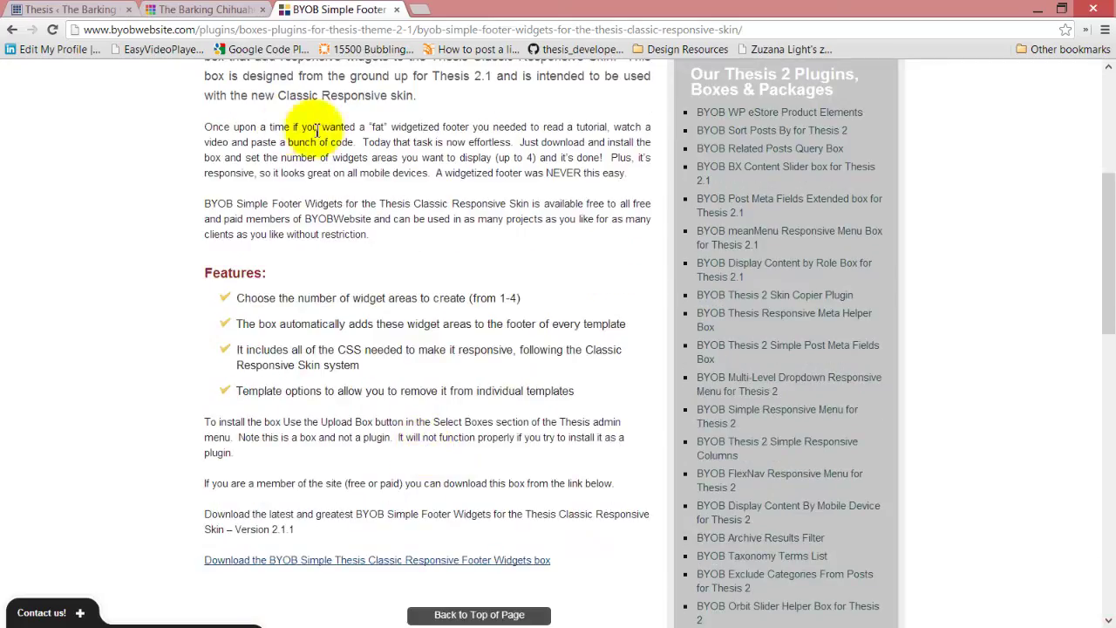
pyautogui.scroll(1, 375, 139)
pyautogui.scroll(-2, 321, 400)
pyautogui.click(301, 490)
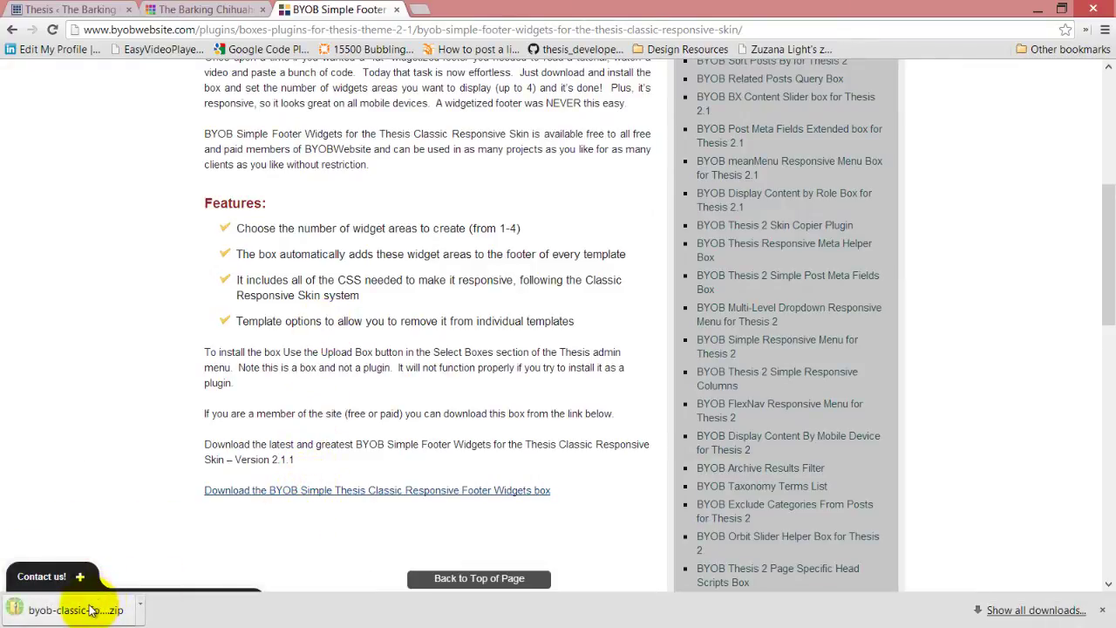
# Look over The Barking Chihuahua Cafe front page down to its footer
pyautogui.click(258, 6)
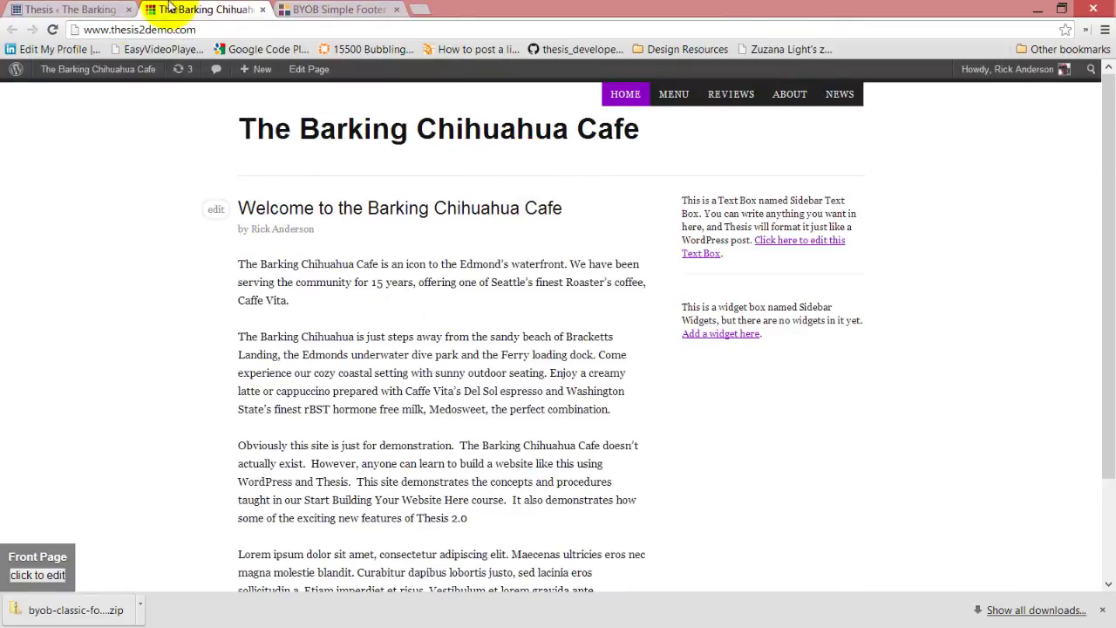
pyautogui.scroll(-3, 427, 391)
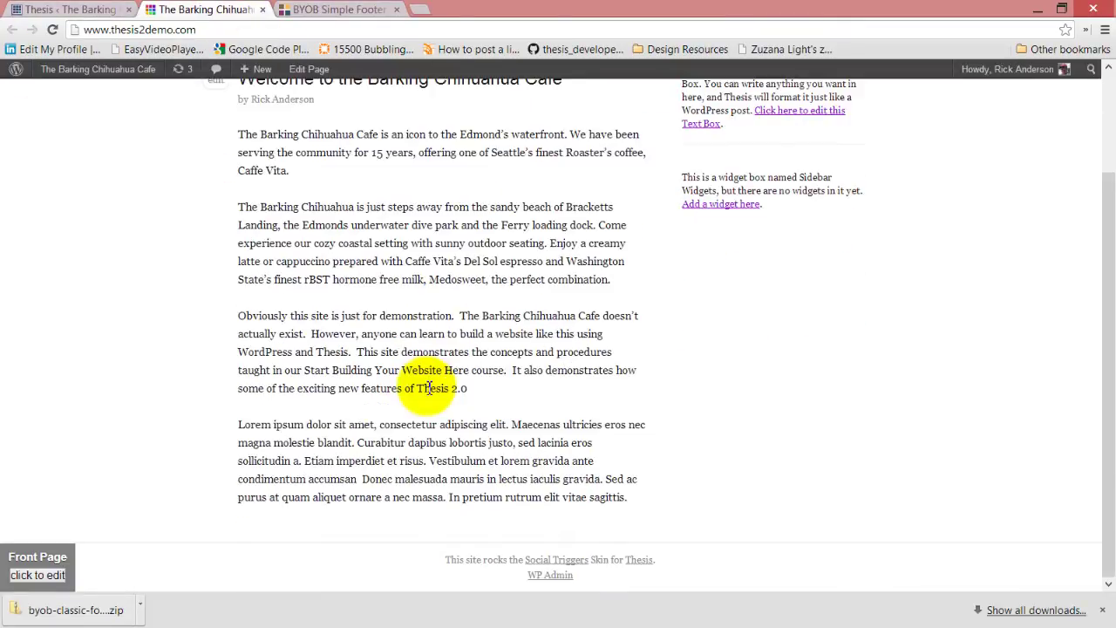
pyautogui.scroll(3, 427, 388)
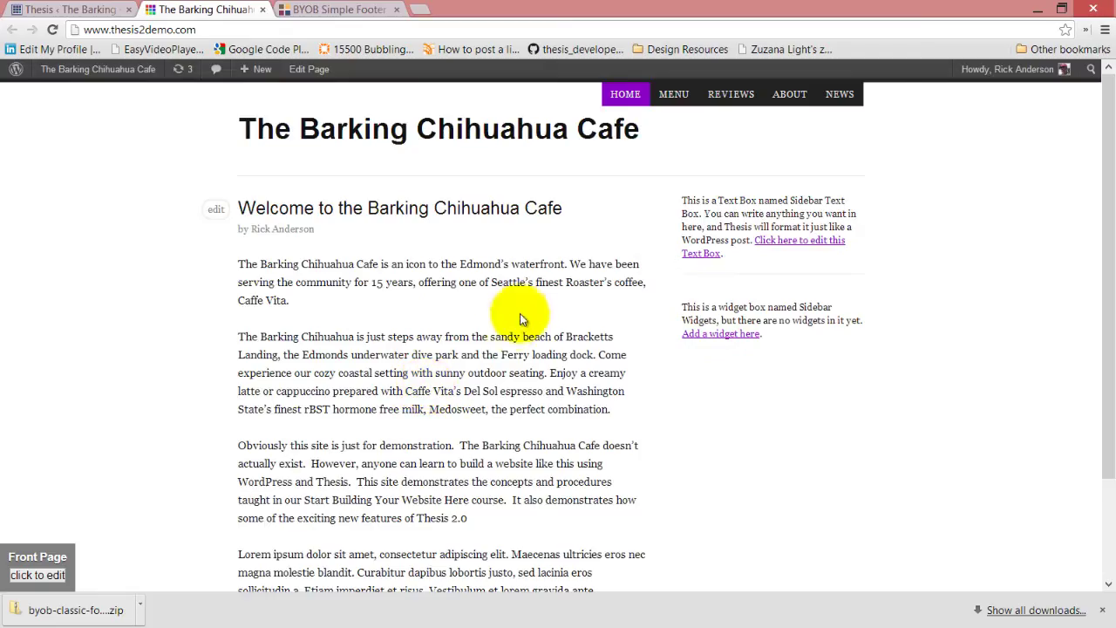
# Open the box management page in the site's Thesis admin and start a new box upload
pyautogui.click(15, 9)
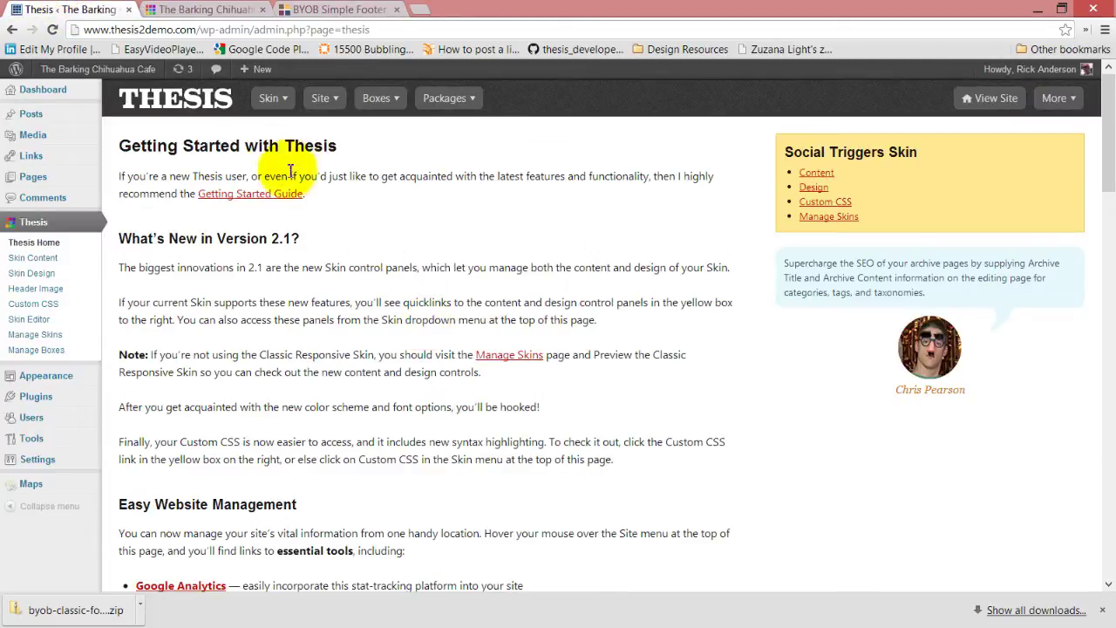
pyautogui.moveTo(381, 99)
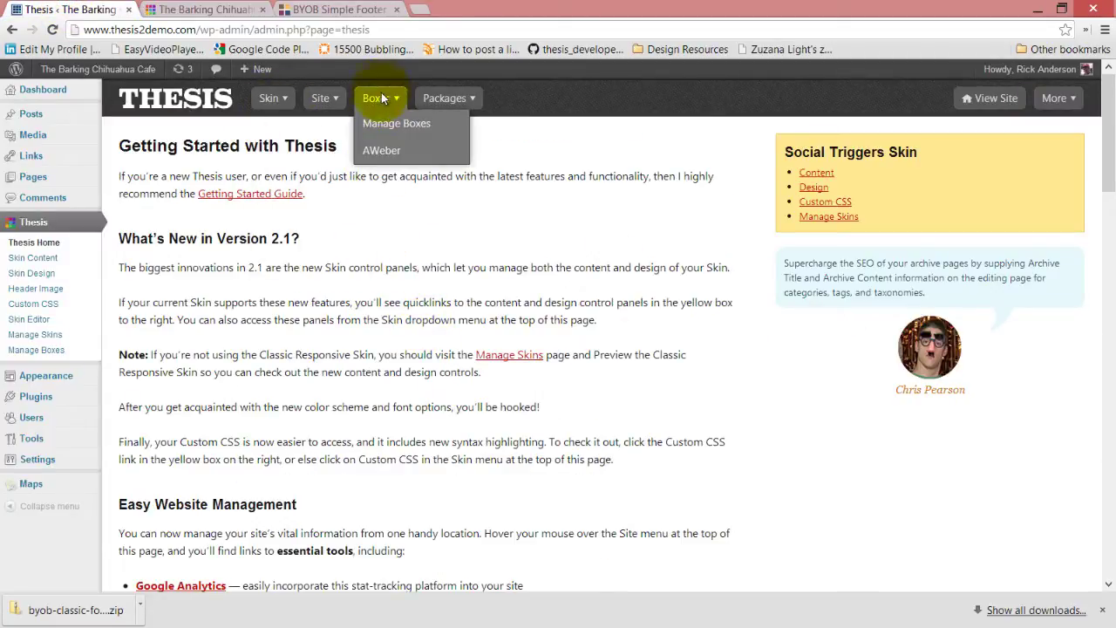
pyautogui.click(387, 126)
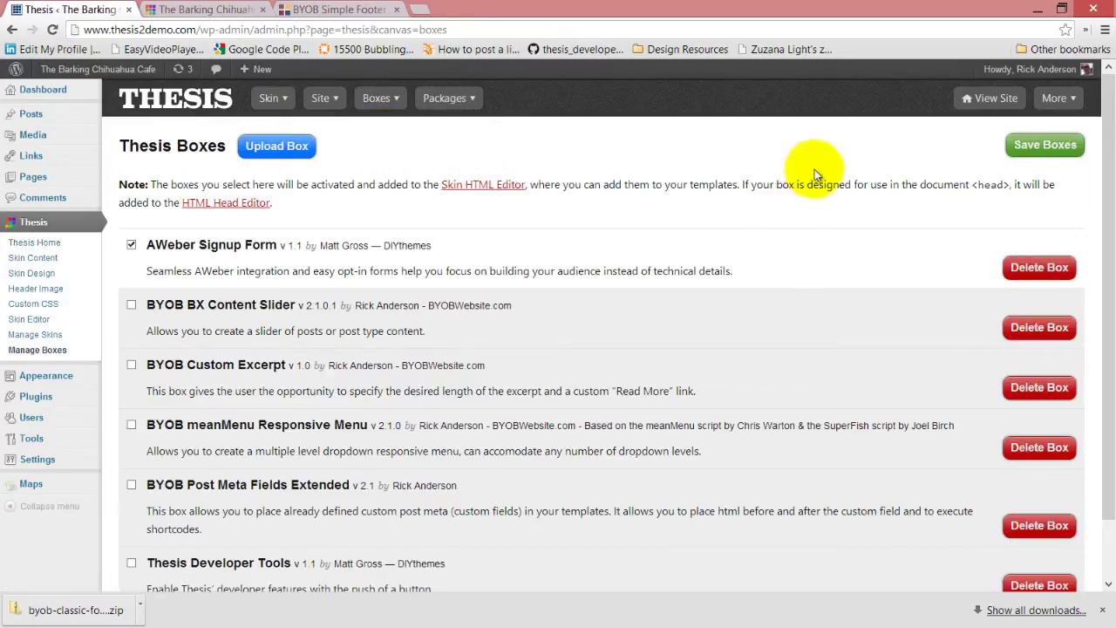
pyautogui.click(276, 145)
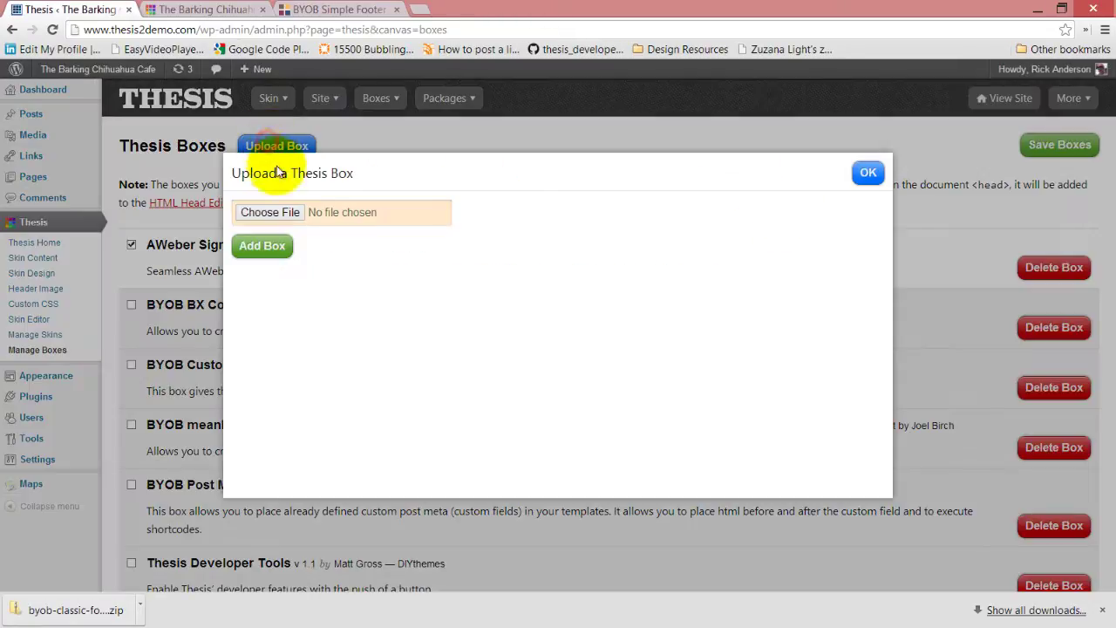
# Browse for the box file to upload and sort the Downloads folder by date, newest first
pyautogui.click(295, 220)
pyautogui.click(430, 235)
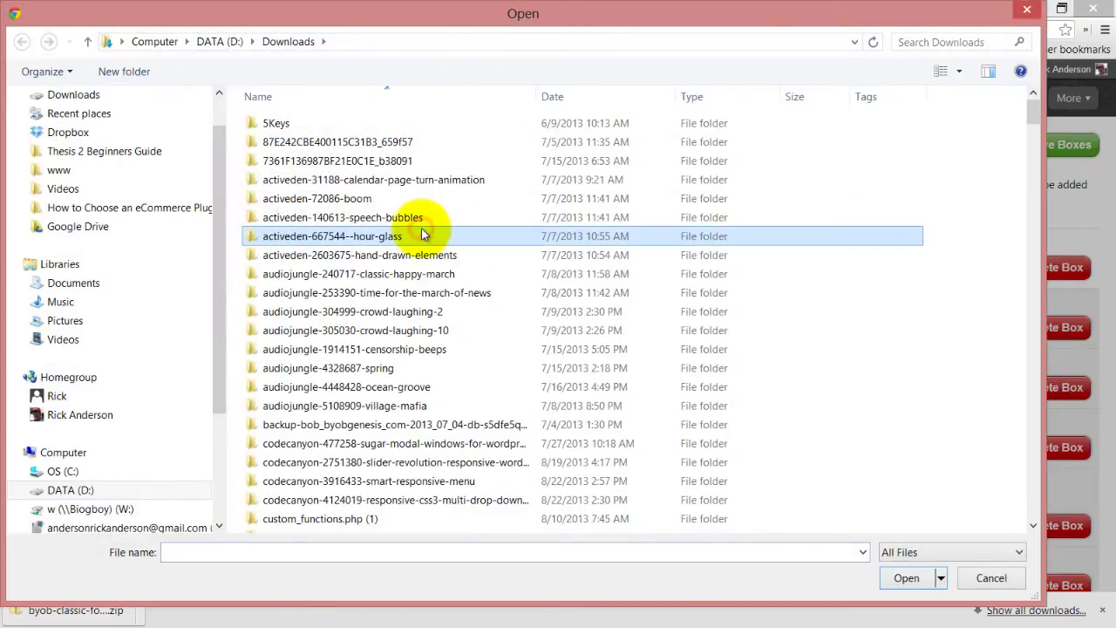
pyautogui.scroll(-10, 423, 240)
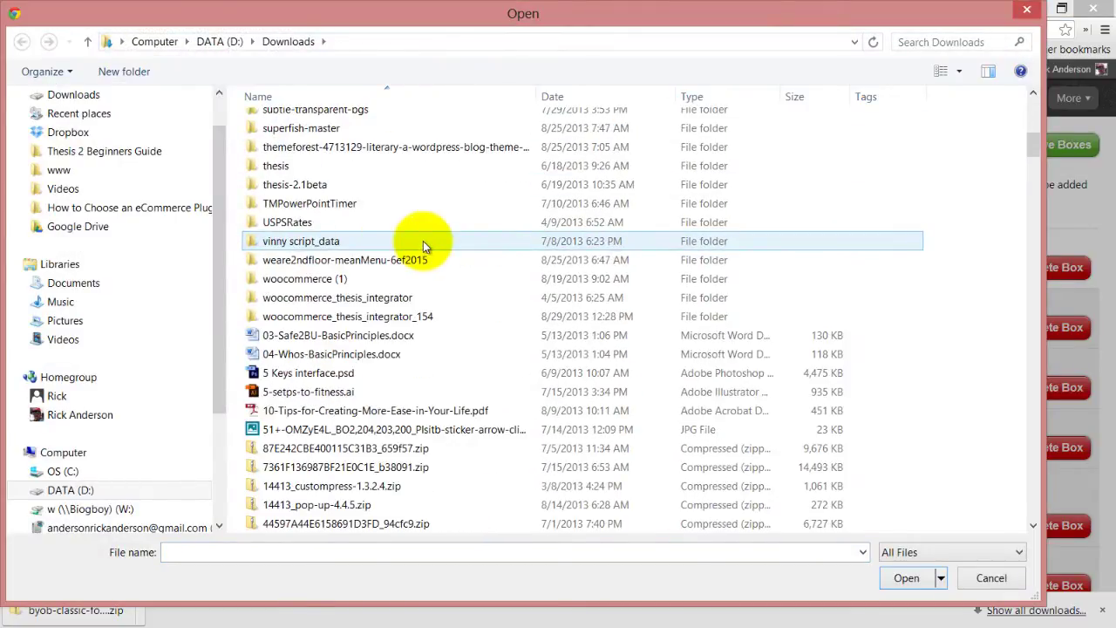
pyautogui.scroll(10, 423, 240)
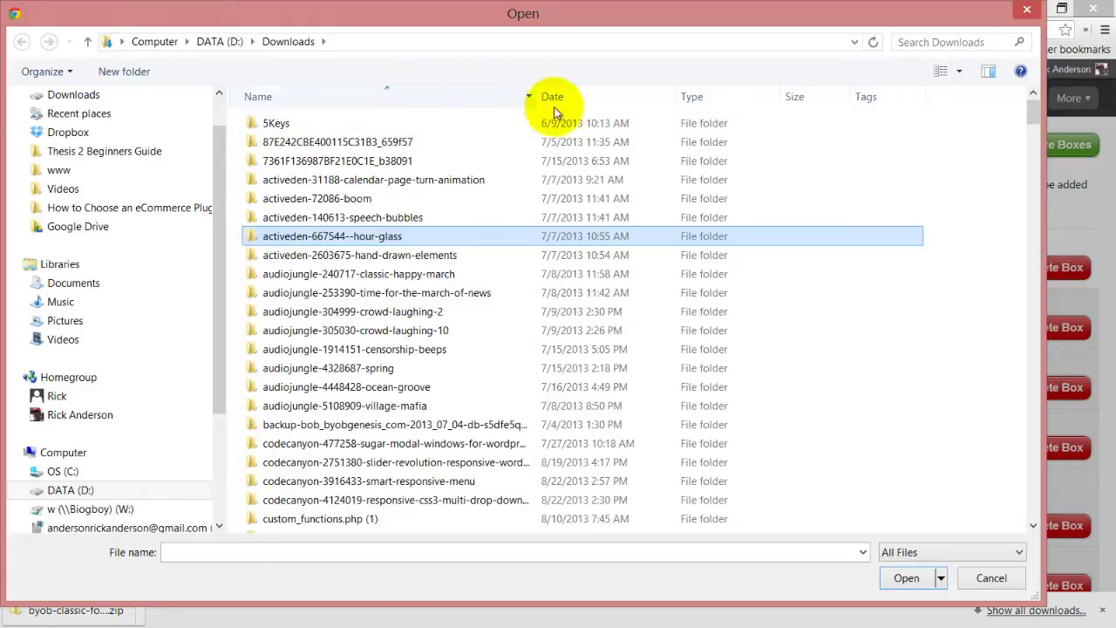
pyautogui.click(581, 102)
pyautogui.scroll(-5, 392, 213)
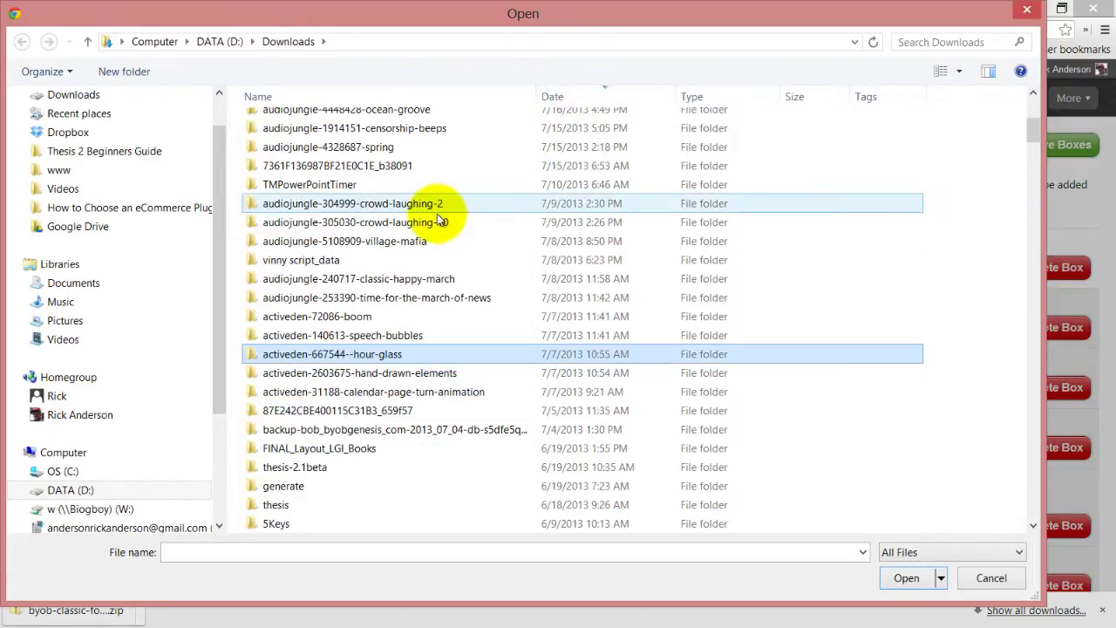
pyautogui.scroll(-5, 438, 221)
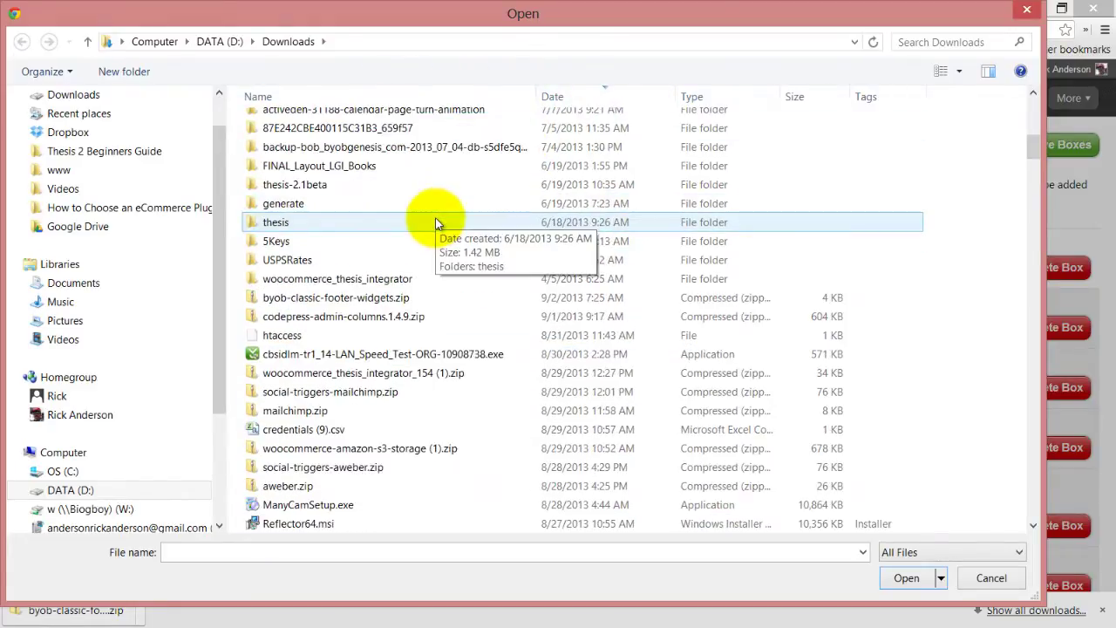
# Choose byob-classic-footer-widgets.zip as the upload file and add it as a Thesis box
pyautogui.click(347, 297)
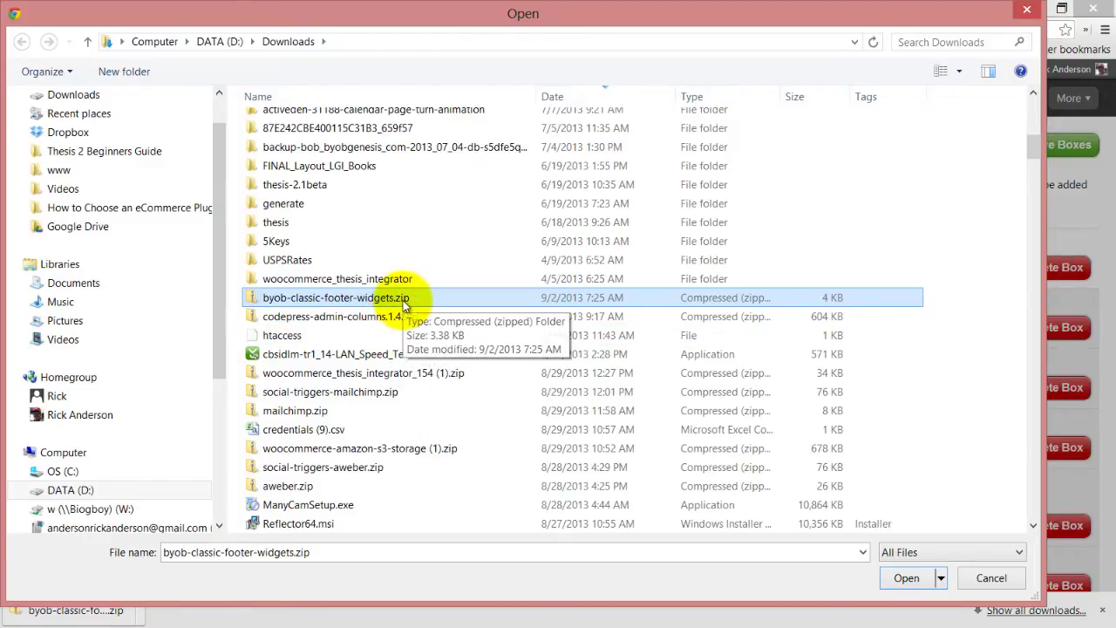
pyautogui.click(342, 303)
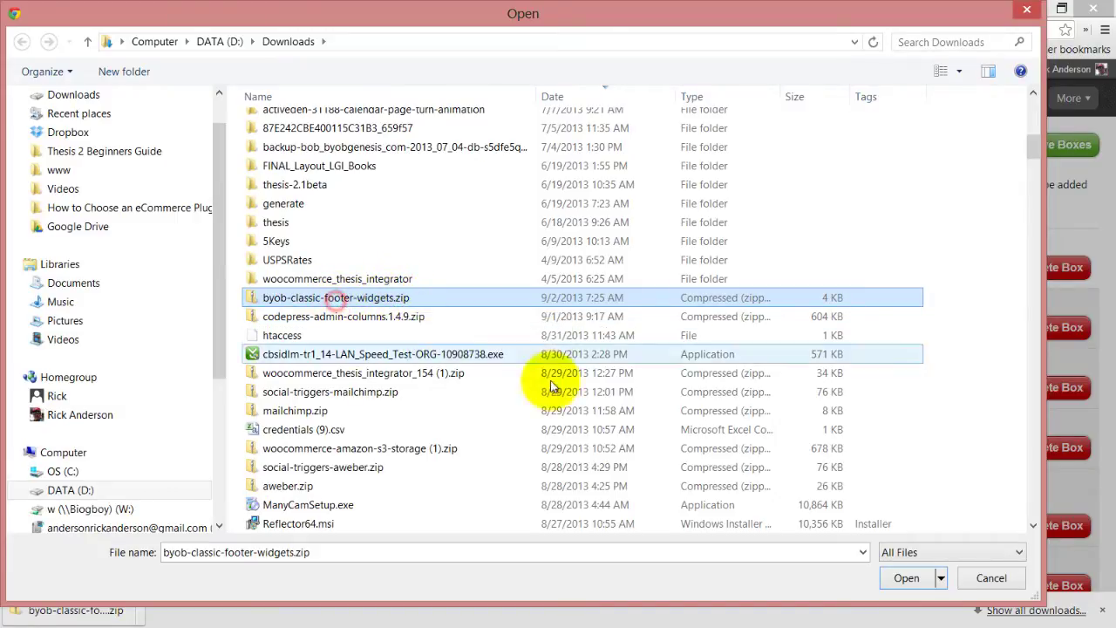
pyautogui.click(907, 578)
pyautogui.click(293, 297)
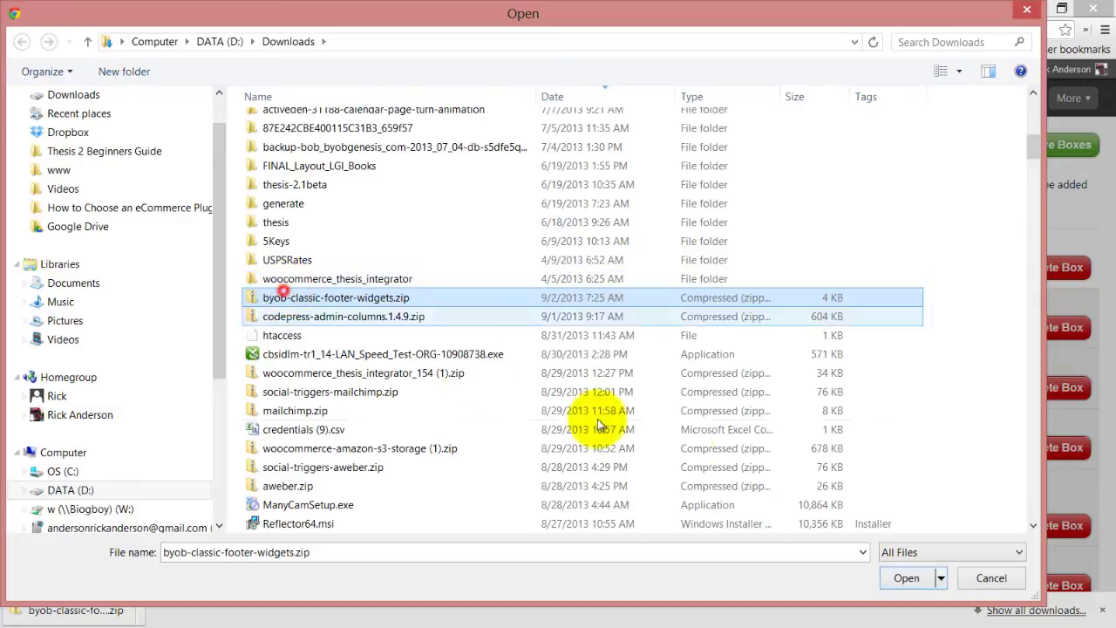
pyautogui.click(907, 579)
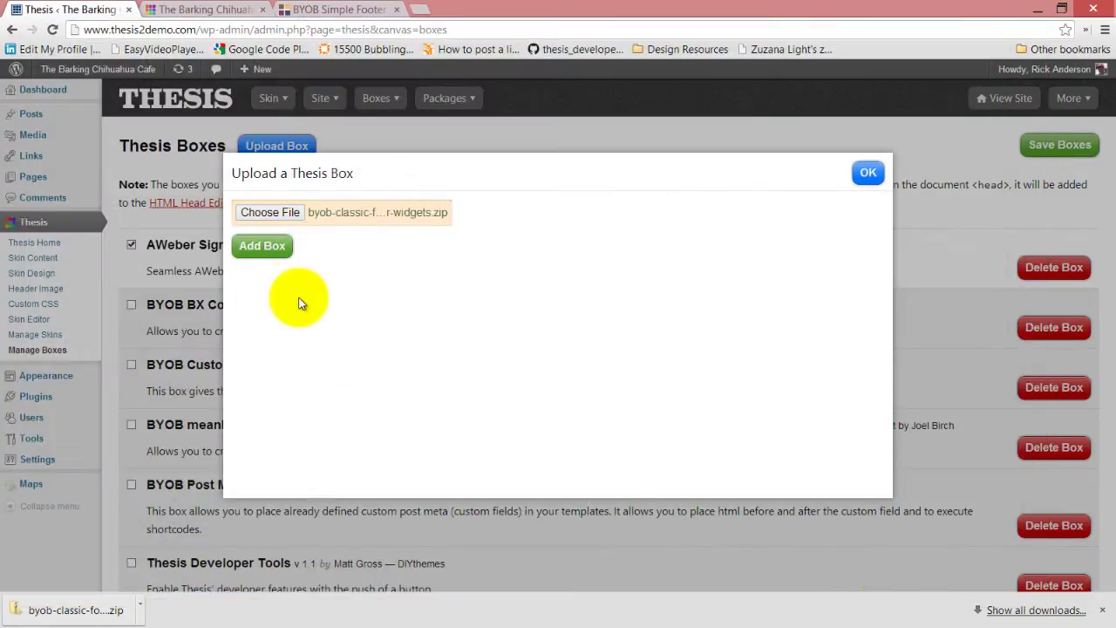
pyautogui.click(259, 247)
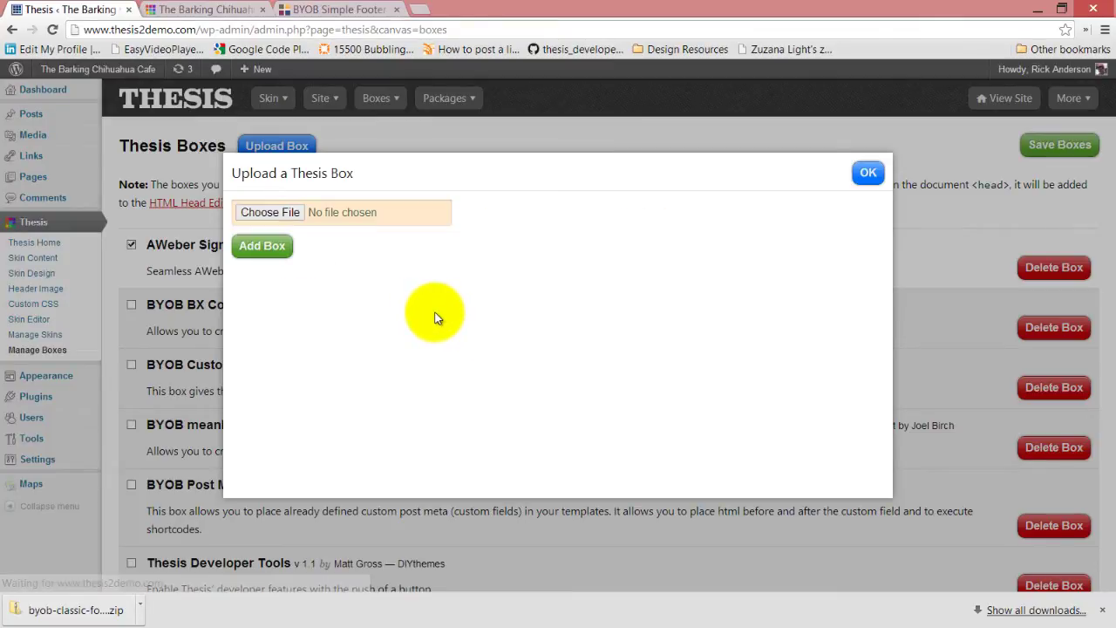
pyautogui.click(868, 171)
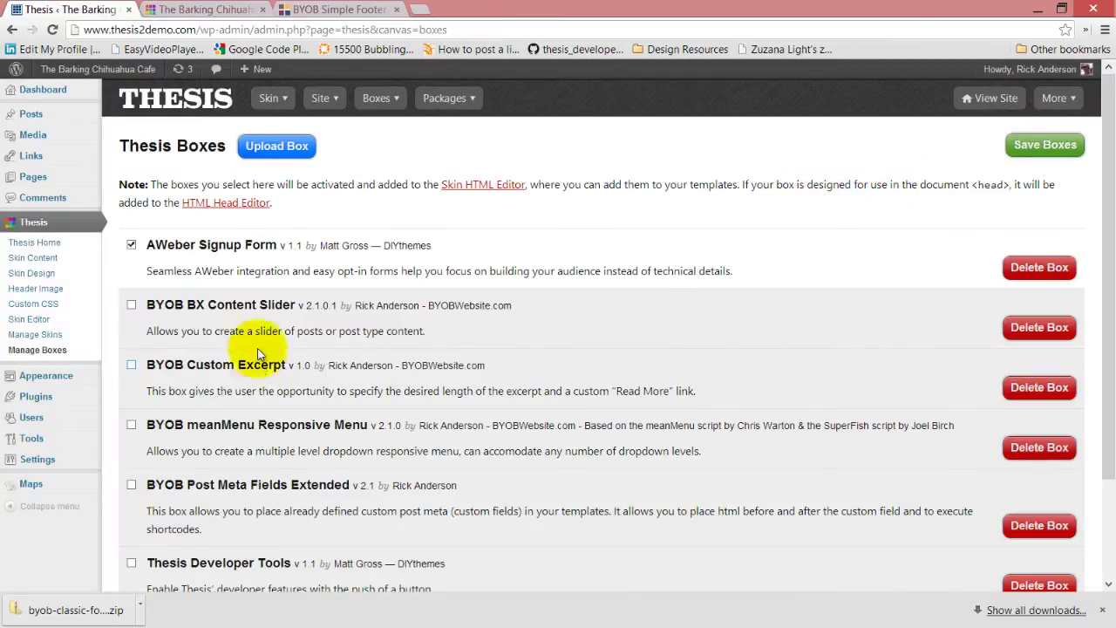
# Activate the BYOB Simple Footer Widgets for the Thesis Classic Responsive skin box and save the boxes
pyautogui.scroll(-2, 323, 253)
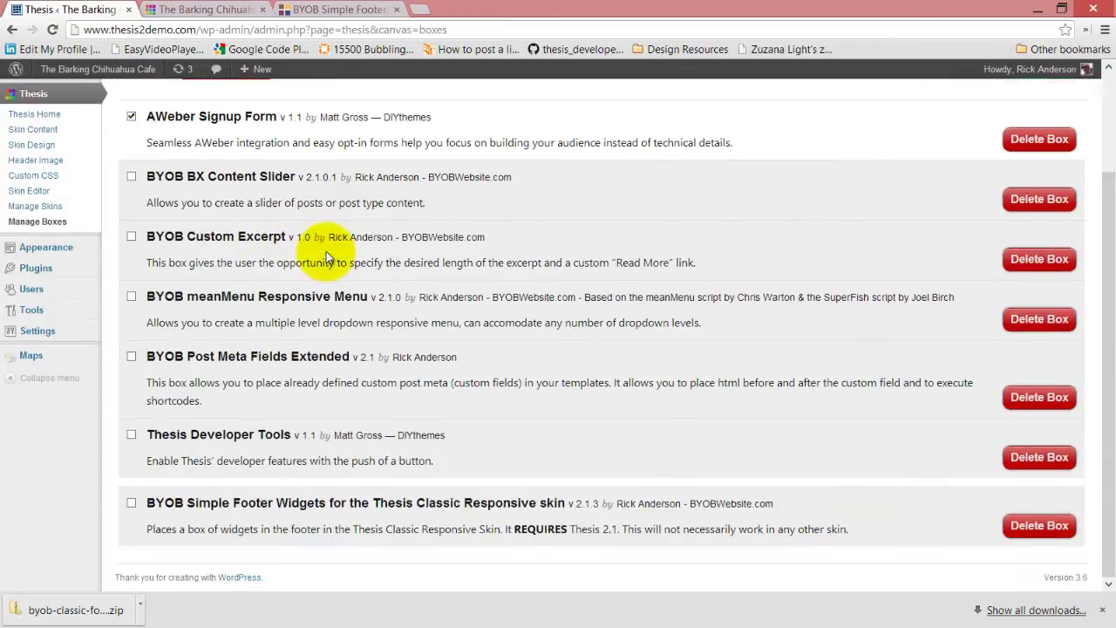
pyautogui.click(132, 504)
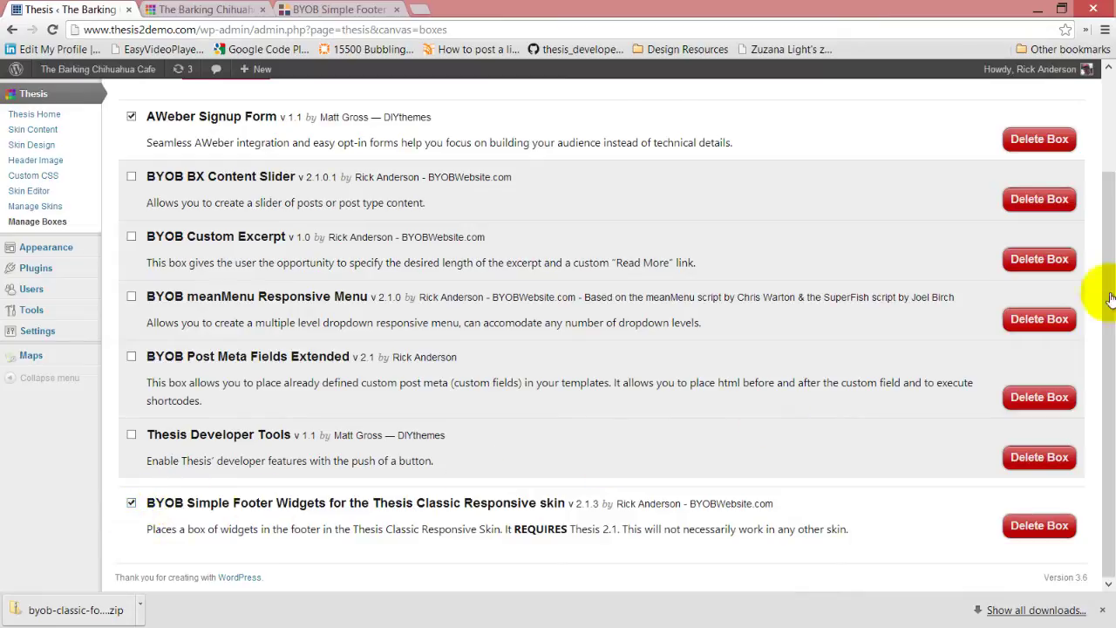
pyautogui.scroll(1, 928, 267)
pyautogui.scroll(1, 929, 266)
pyautogui.click(1051, 145)
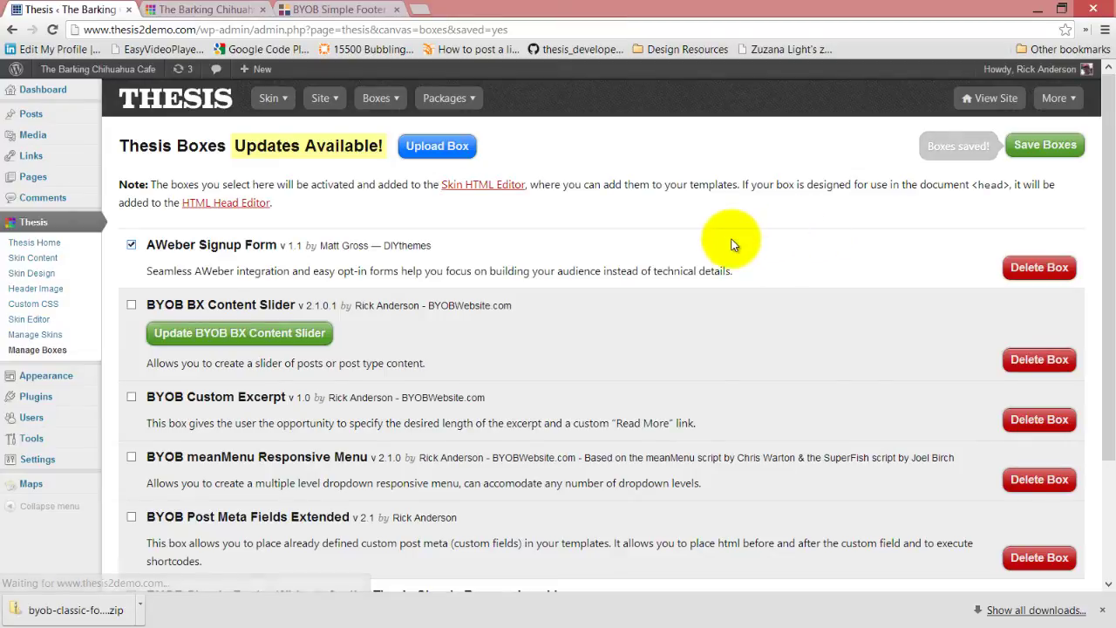
pyautogui.scroll(-2, 727, 246)
pyautogui.scroll(2, 399, 448)
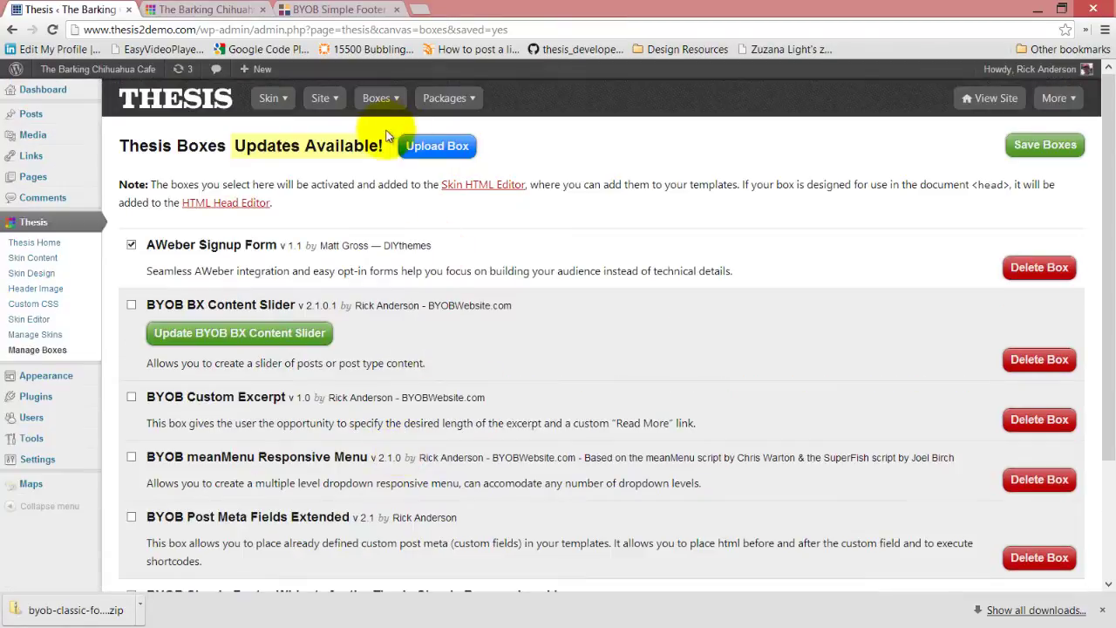
# Set the number of widget areas in the Footer Widgets box options to 4 and save them
pyautogui.moveTo(383, 100)
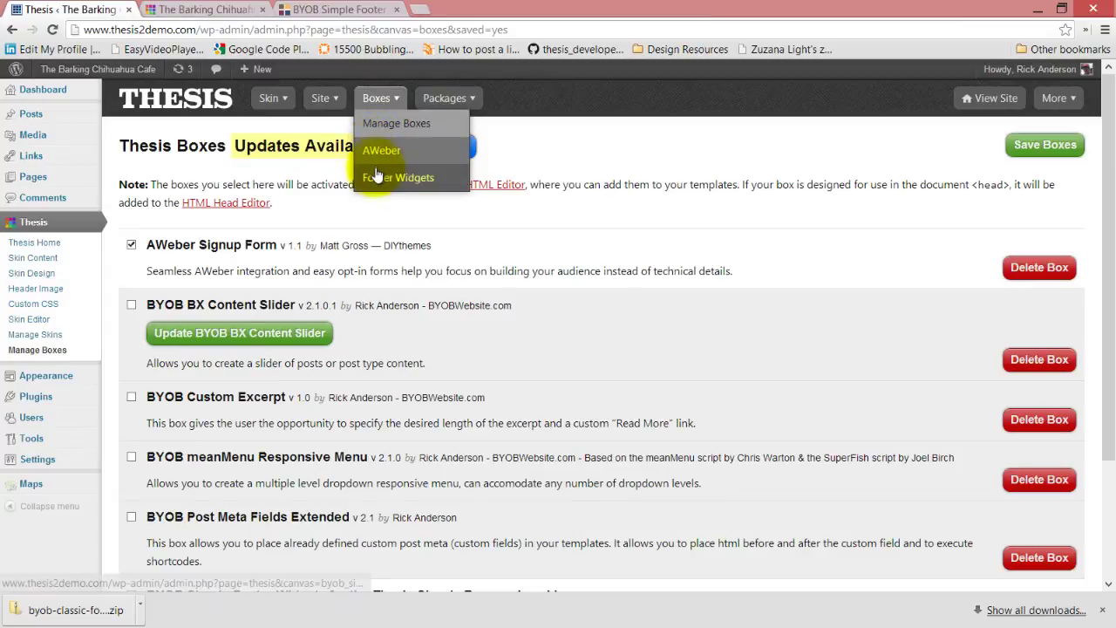
pyautogui.click(376, 175)
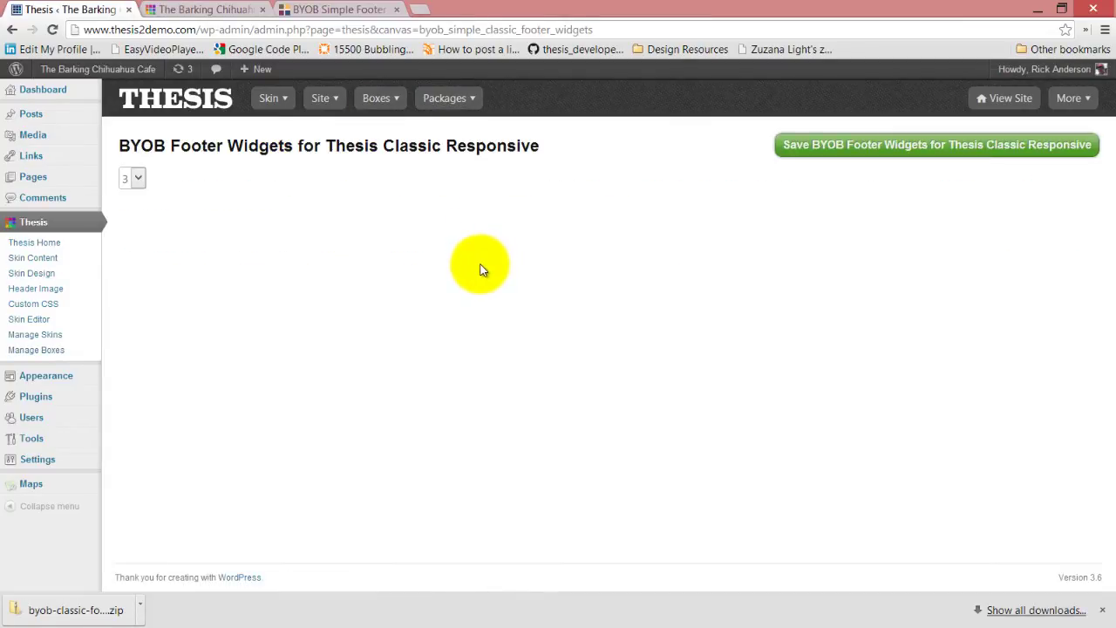
pyautogui.click(139, 178)
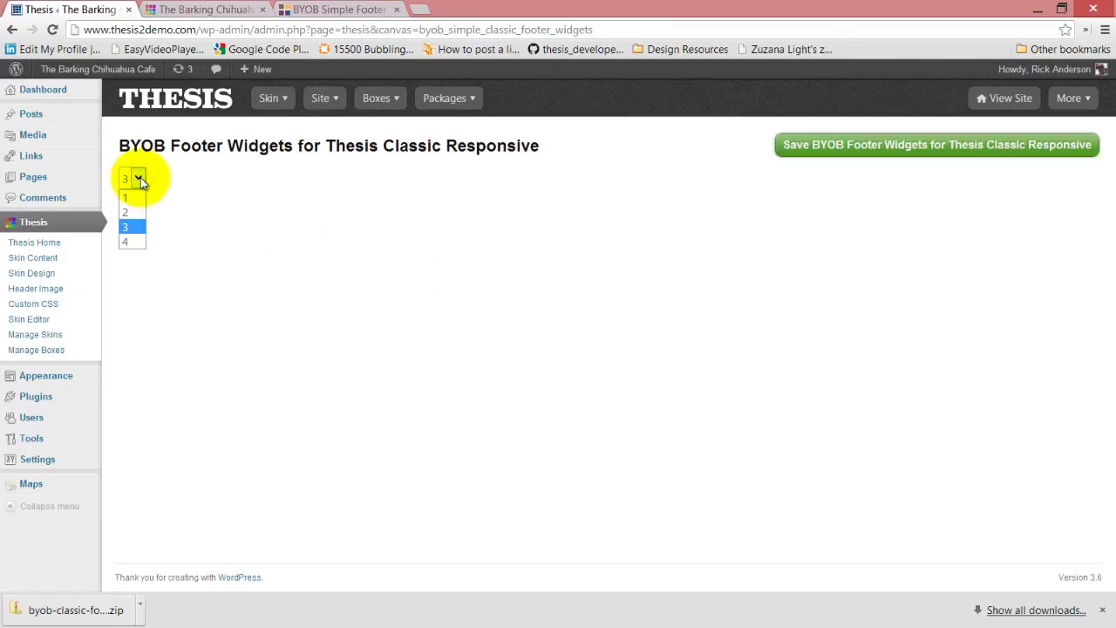
pyautogui.click(133, 243)
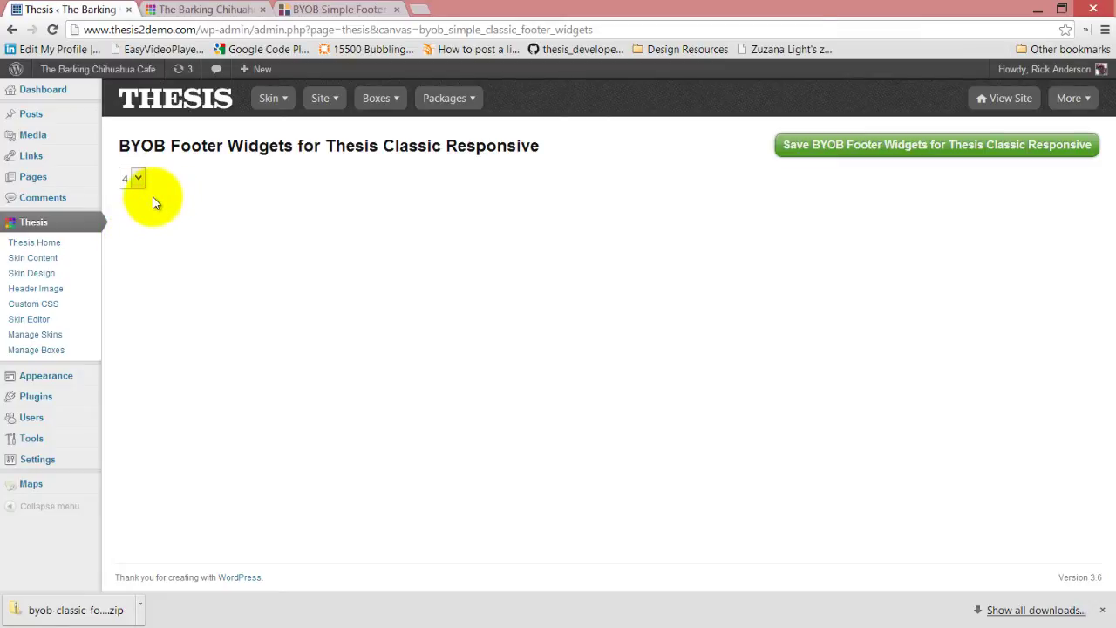
pyautogui.click(924, 152)
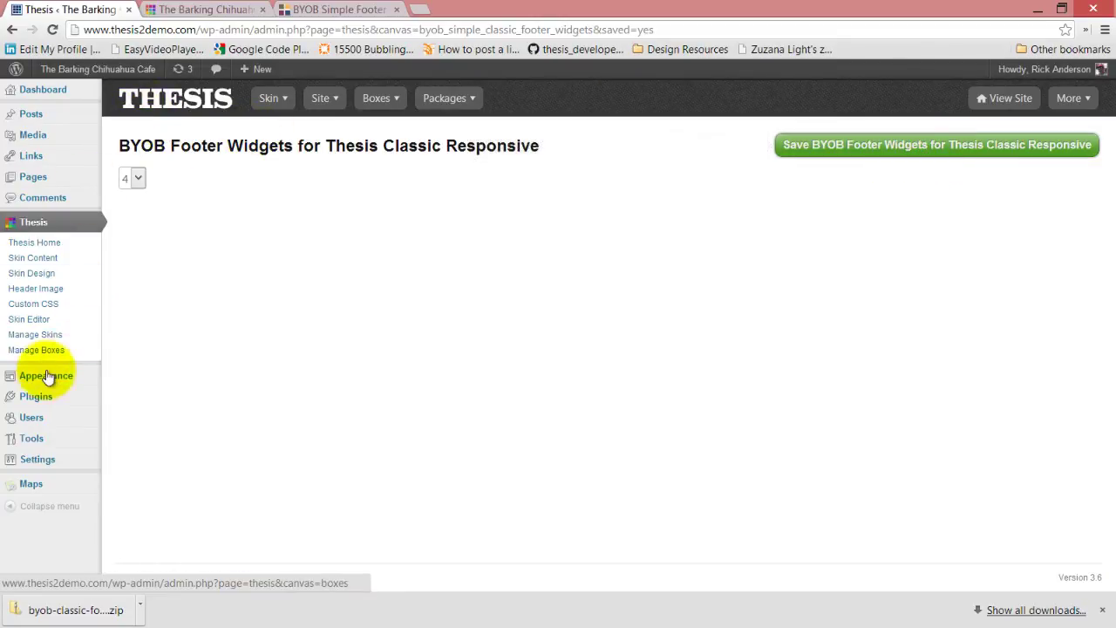
# Check the footer widget areas on the WordPress Widgets page and in the footer of the reloaded front page
pyautogui.moveTo(50, 382)
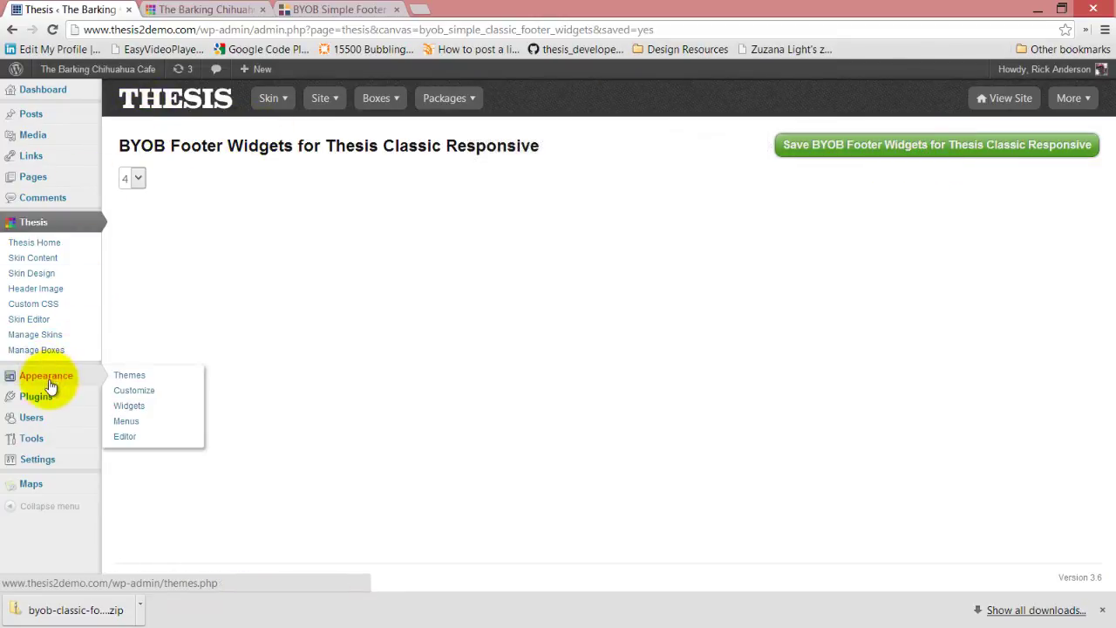
pyautogui.click(153, 408)
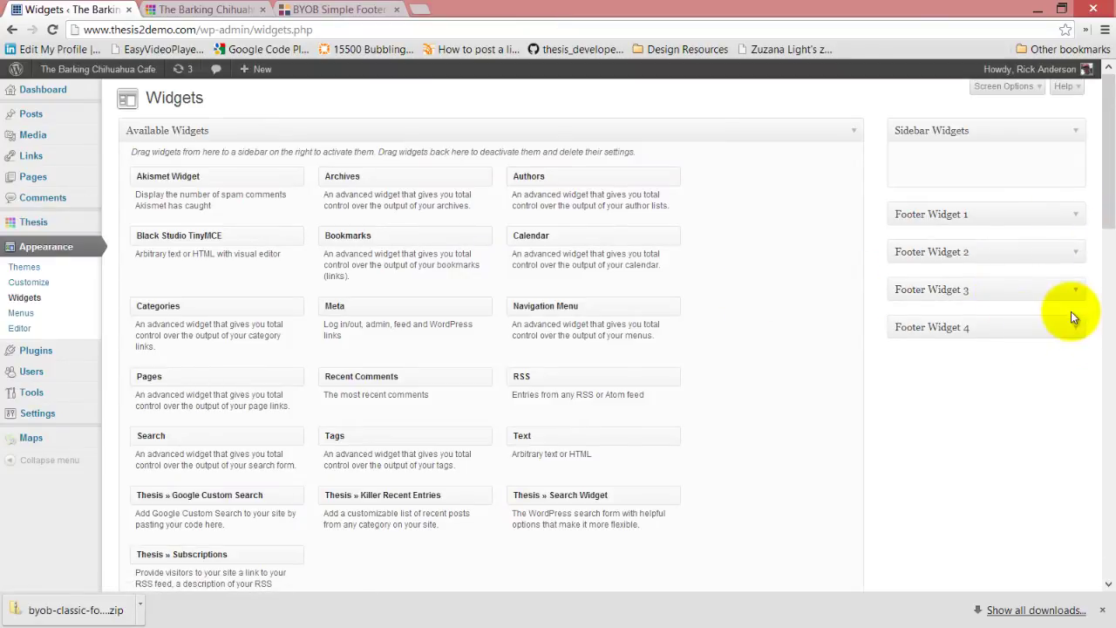
pyautogui.click(199, 7)
pyautogui.click(52, 29)
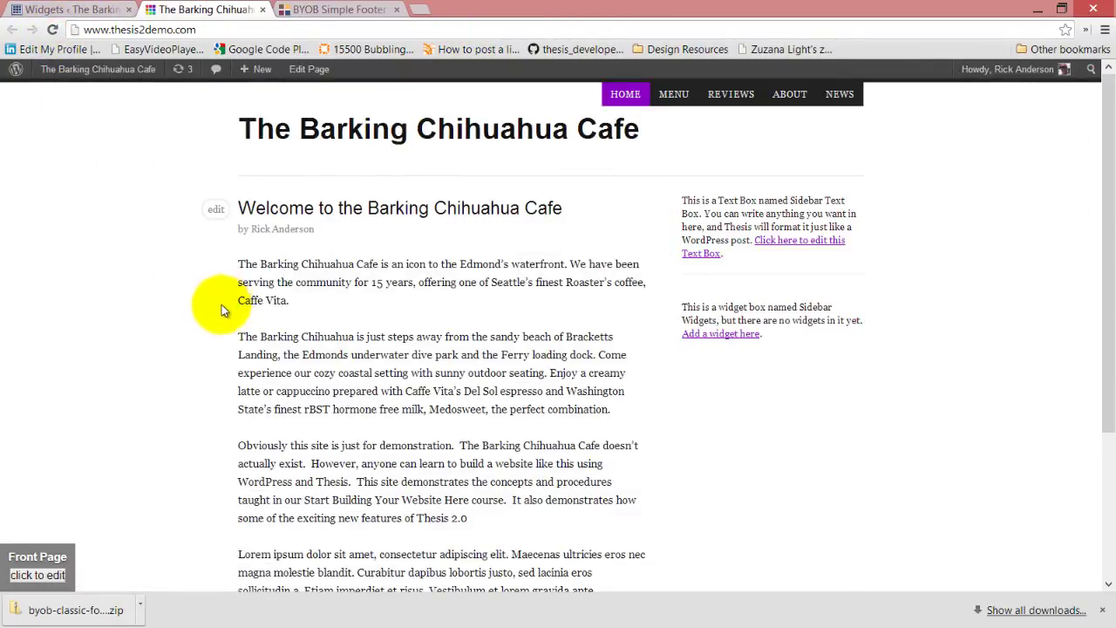
pyautogui.scroll(-3, 222, 308)
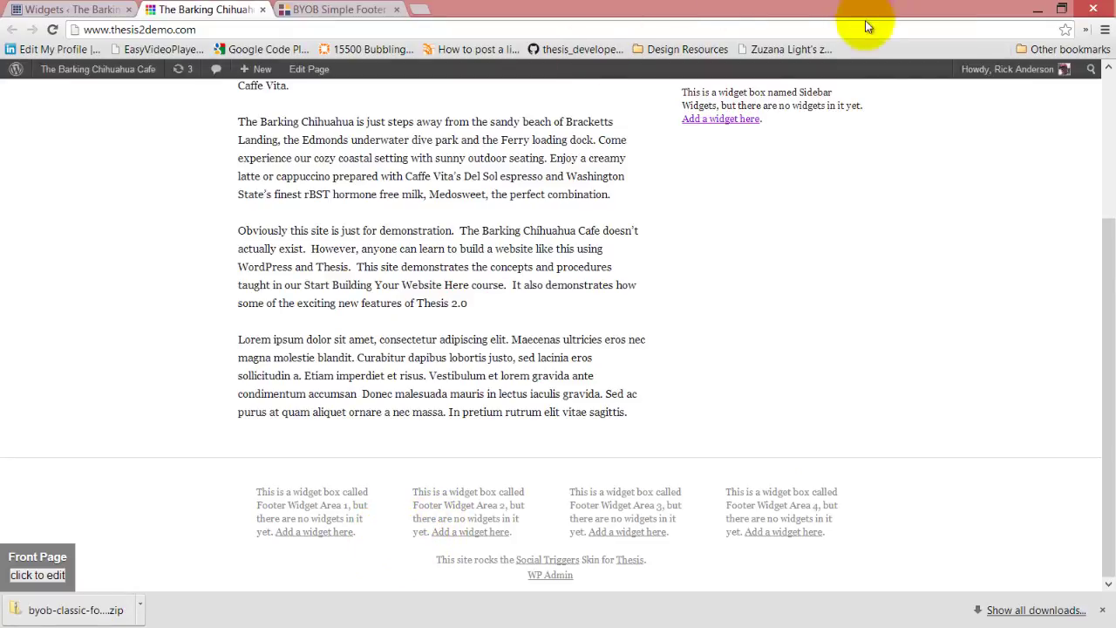
# Restore the maximized browser window and narrow it to less than half the screen's width
pyautogui.click(1062, 11)
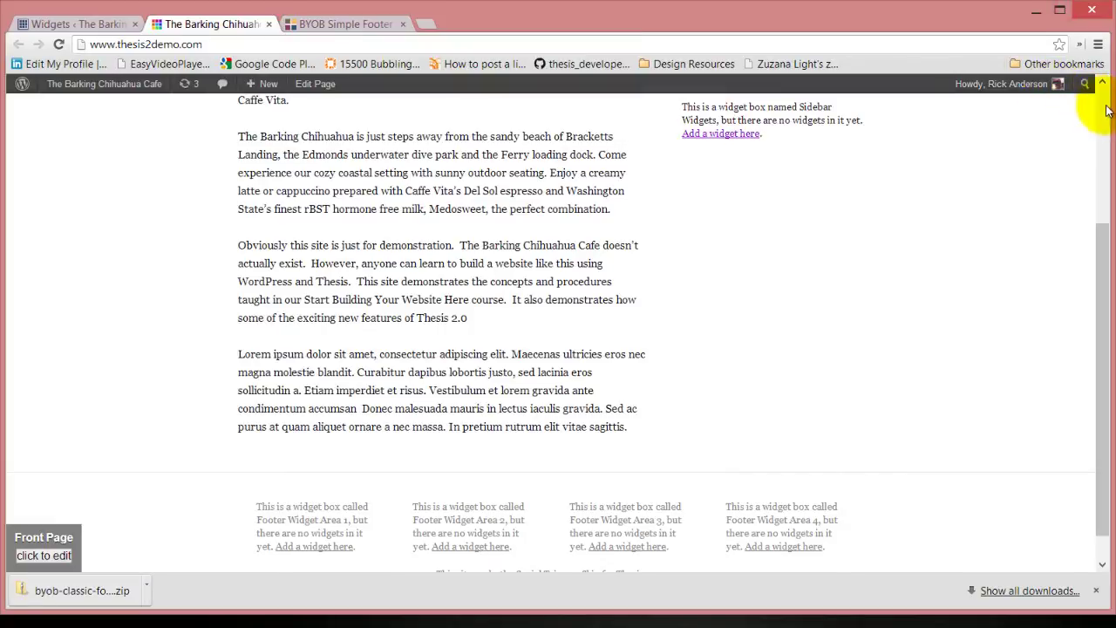
pyautogui.moveTo(1101, 105); pyautogui.dragTo(461, 249)
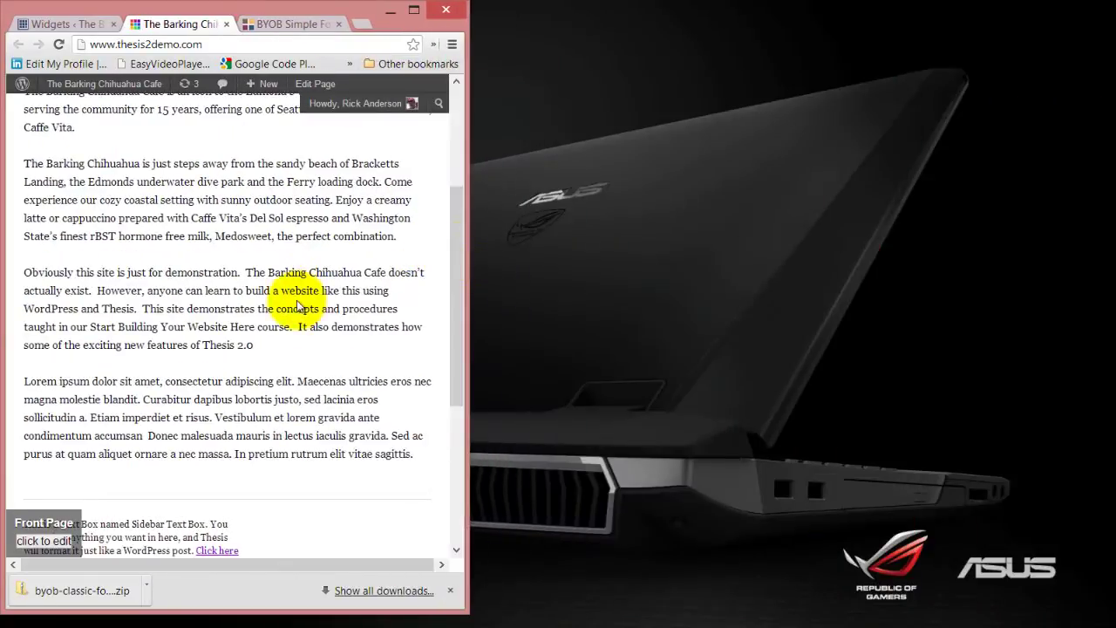
# Check the footer widget layout on the front page, narrowing the browser window to about a third of the screen's width
pyautogui.scroll(-3, 296, 308)
pyautogui.scroll(-1, 300, 312)
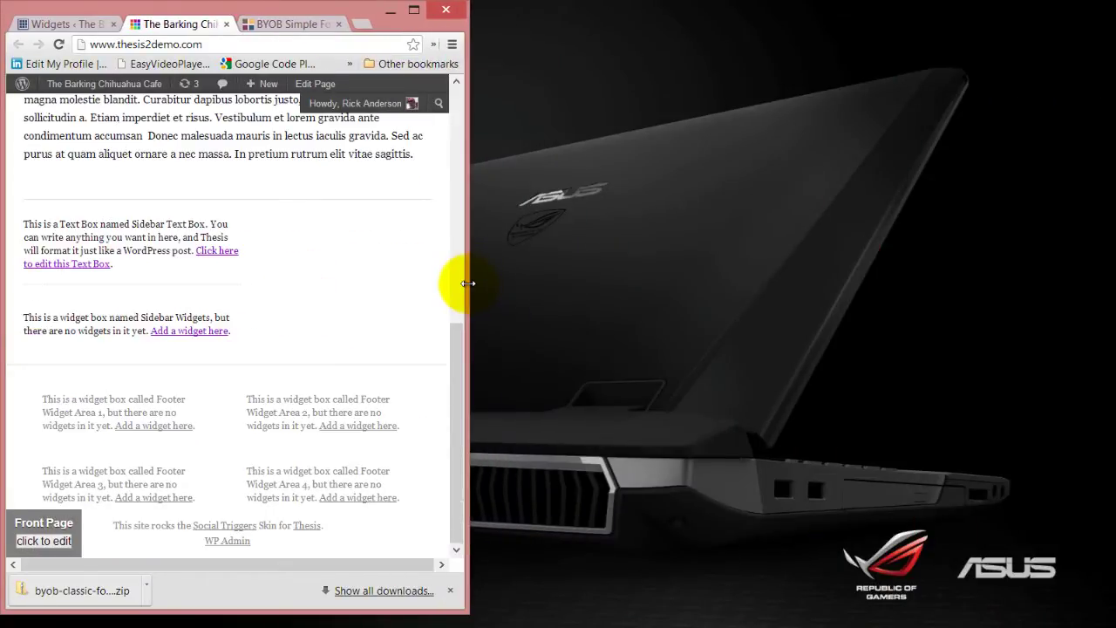
pyautogui.click(453, 591)
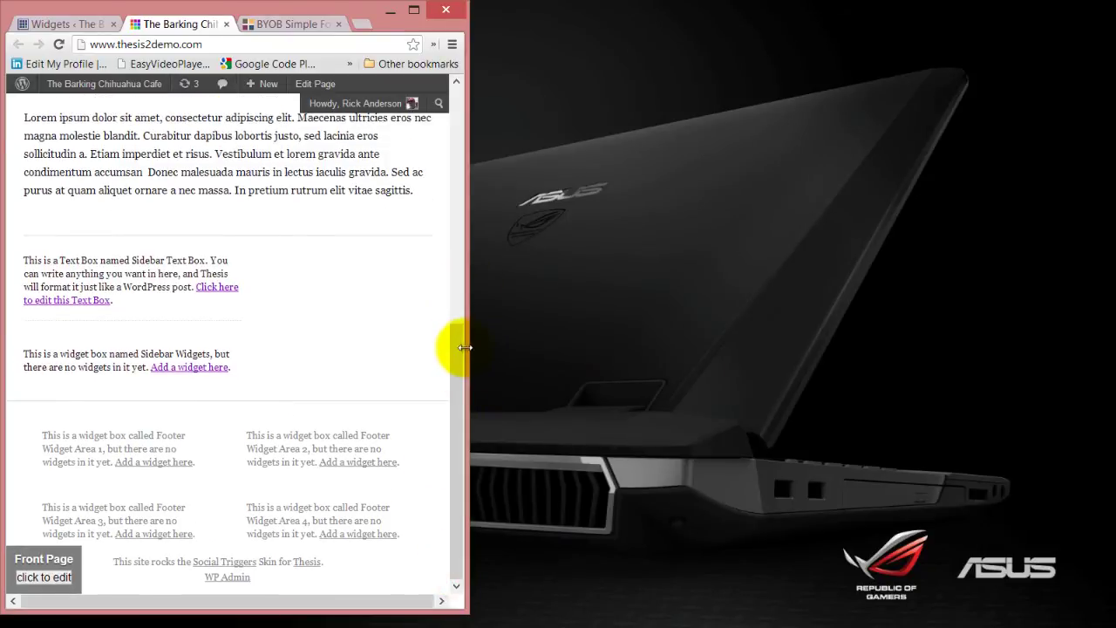
pyautogui.moveTo(467, 346); pyautogui.dragTo(349, 366)
pyautogui.scroll(-5, 236, 369)
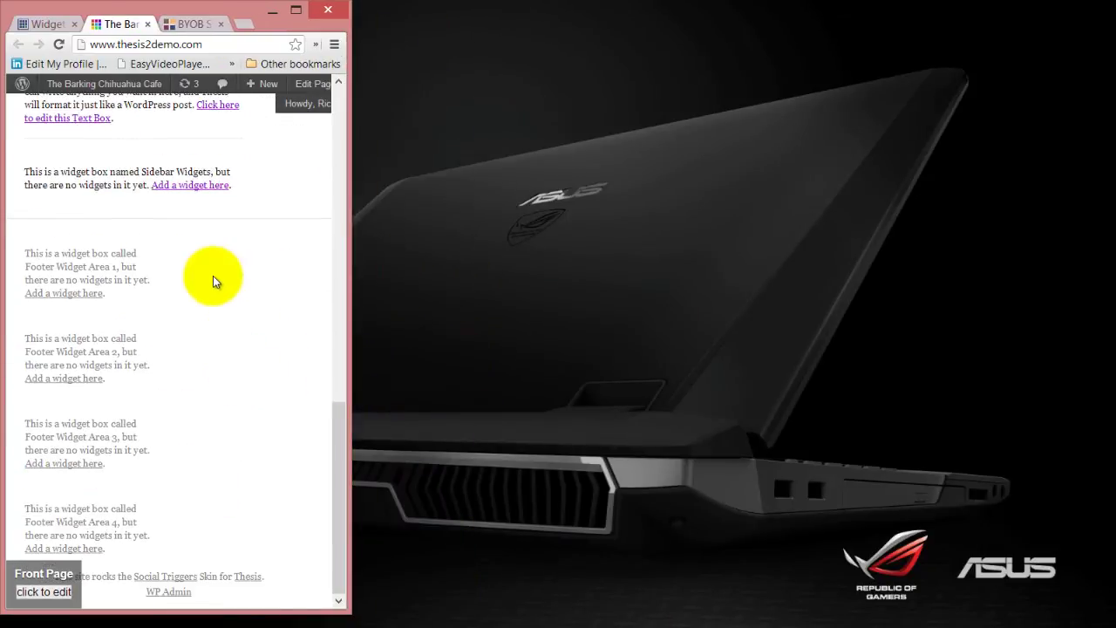
# Widen the browser window to nearly the full screen and open the Thesis Skin Editor from the WordPress admin
pyautogui.moveTo(352, 327); pyautogui.dragTo(1099, 325)
pyautogui.scroll(3, 161, 340)
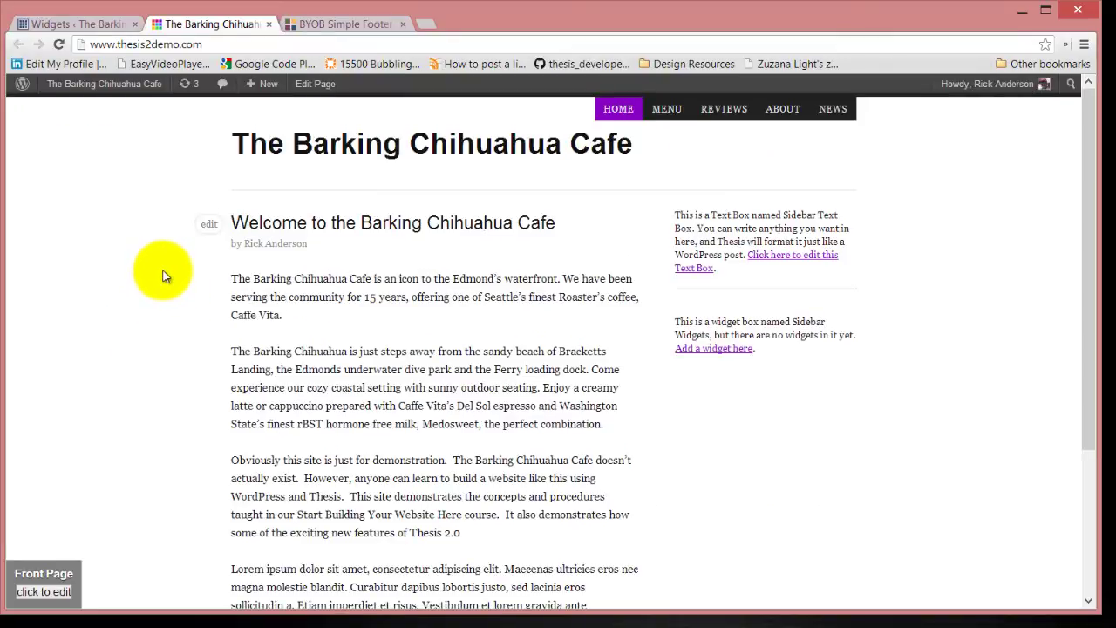
pyautogui.click(107, 23)
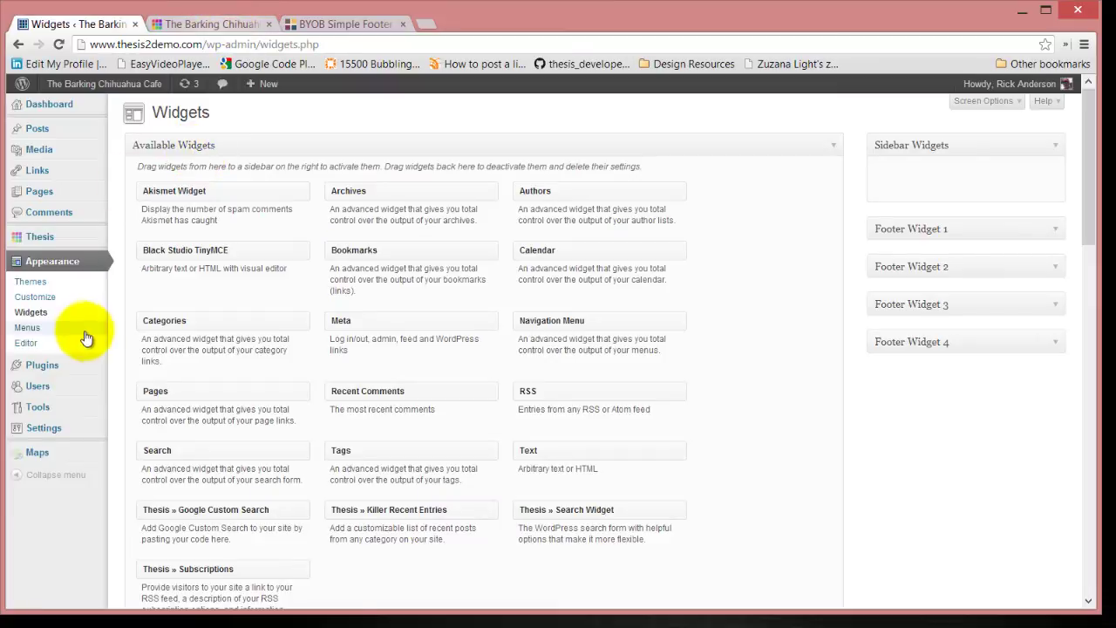
pyautogui.moveTo(53, 242)
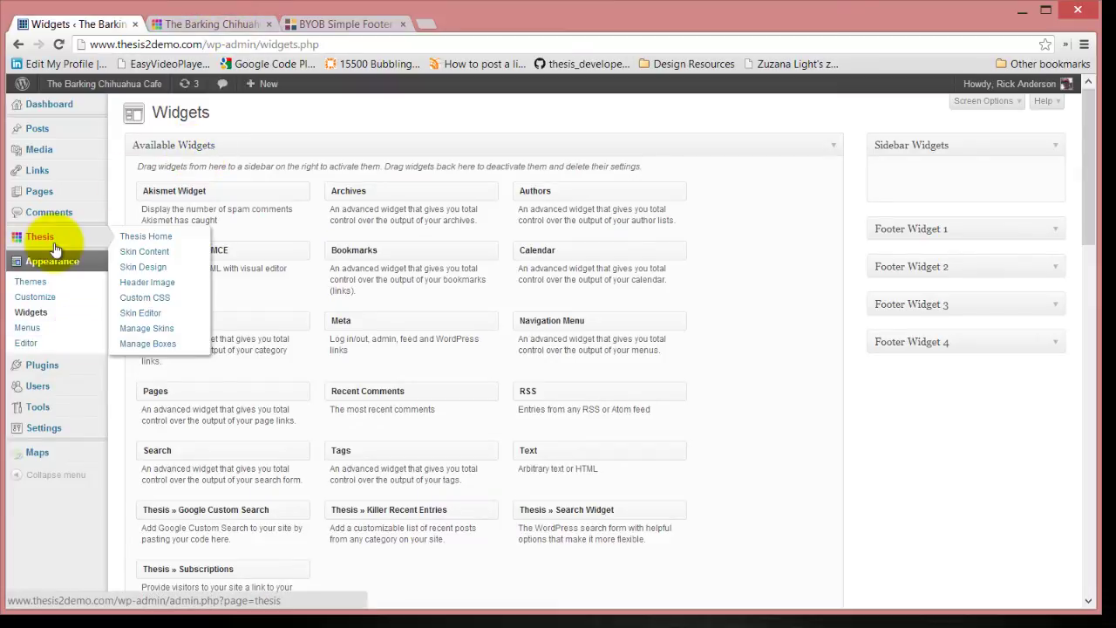
pyautogui.click(146, 315)
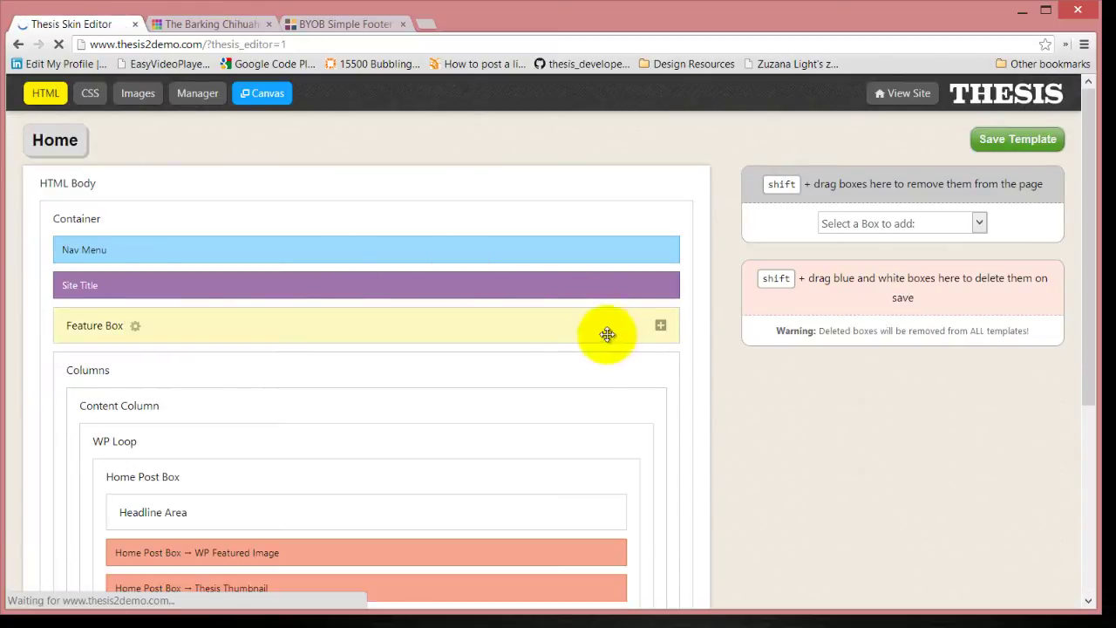
# Look through the list of boxes that can be added to the Home template
pyautogui.click(908, 225)
pyautogui.moveTo(976, 281); pyautogui.dragTo(983, 356)
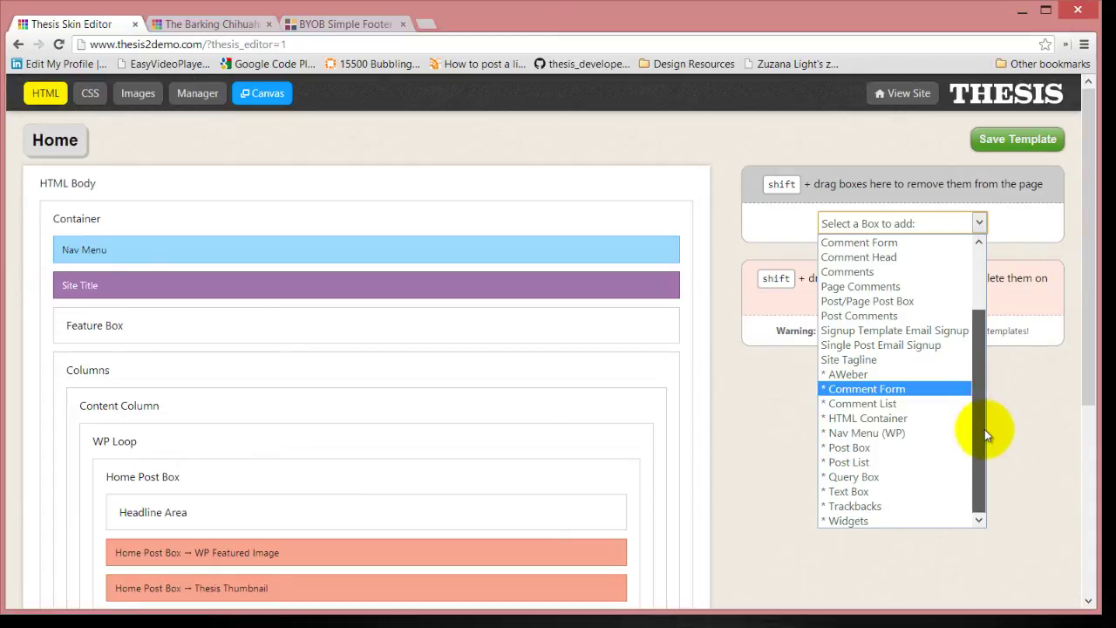
pyautogui.moveTo(977, 480); pyautogui.dragTo(980, 322)
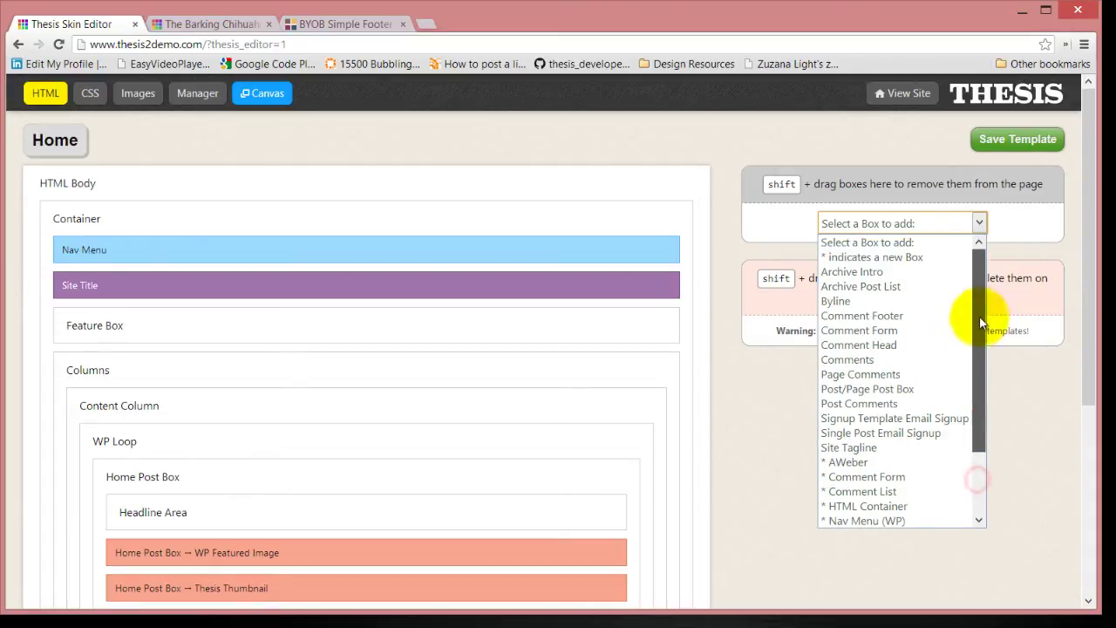
pyautogui.click(1032, 446)
# Expand the Full Width box and its Footer box in the Home template to examine their contents
pyautogui.scroll(-4, 724, 436)
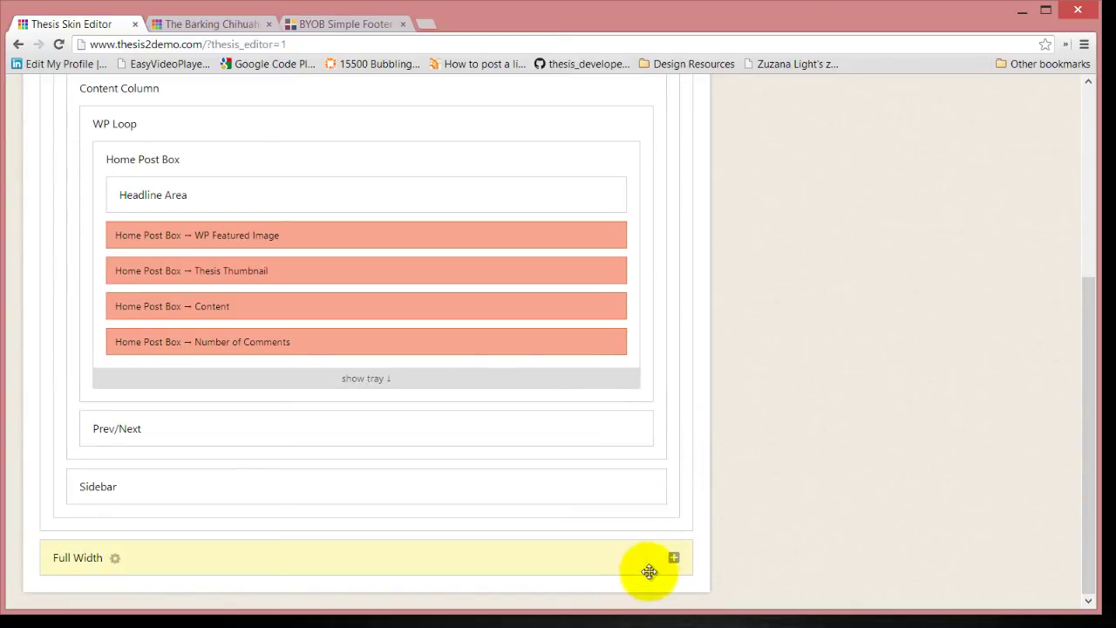
pyautogui.click(673, 559)
pyautogui.scroll(-1, 663, 540)
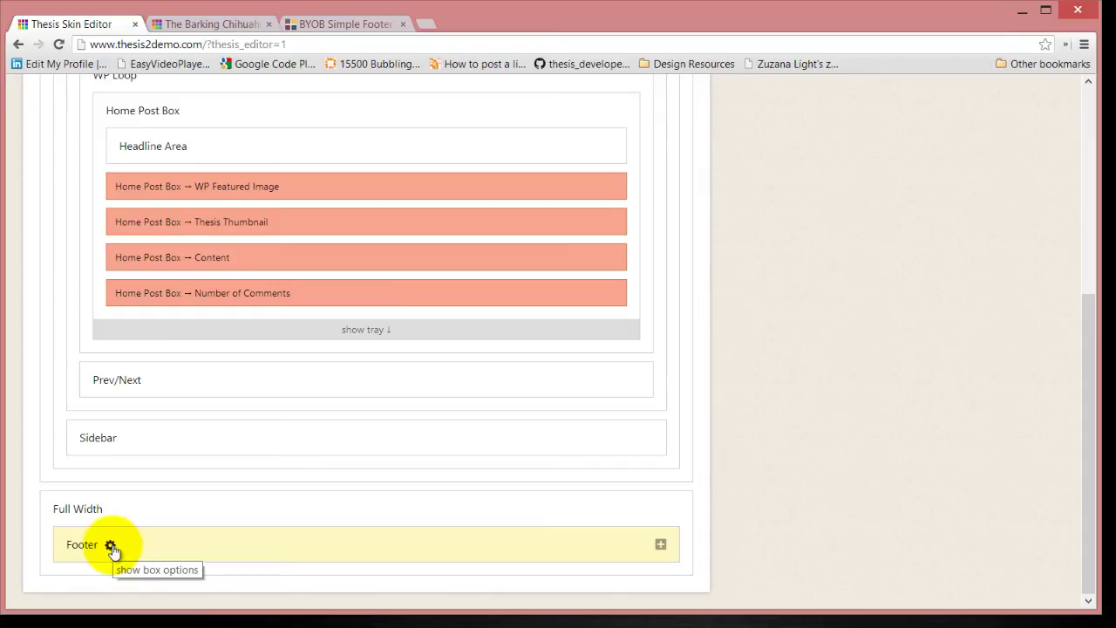
pyautogui.click(660, 544)
pyautogui.scroll(-1, 200, 518)
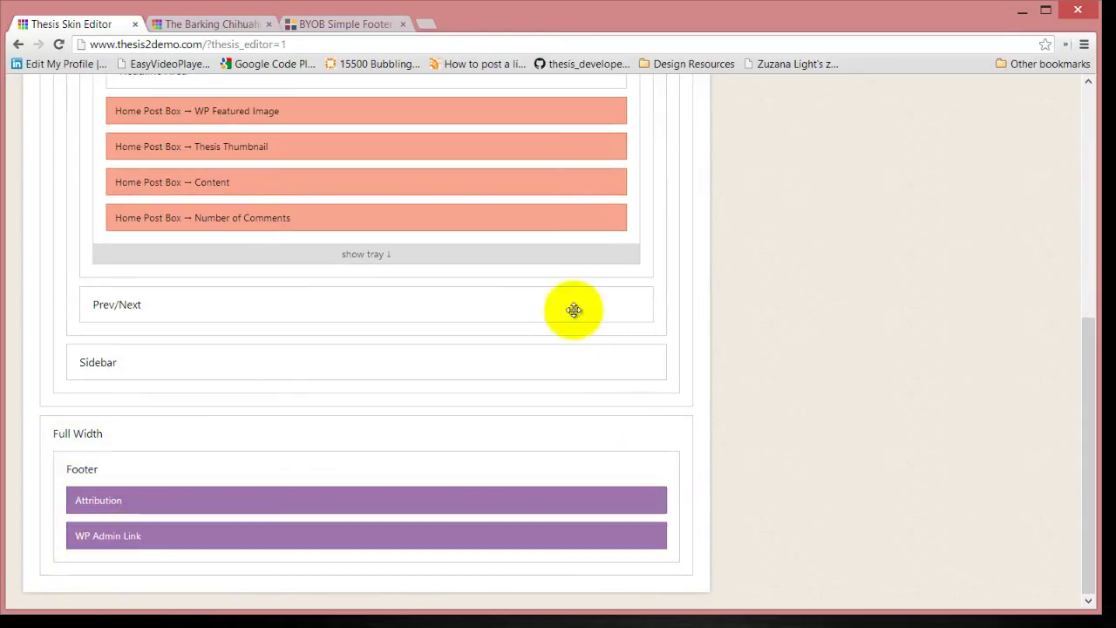
# Switch the skin editor to the Landing Page custom template
pyautogui.scroll(1, 477, 469)
pyautogui.scroll(5, 478, 468)
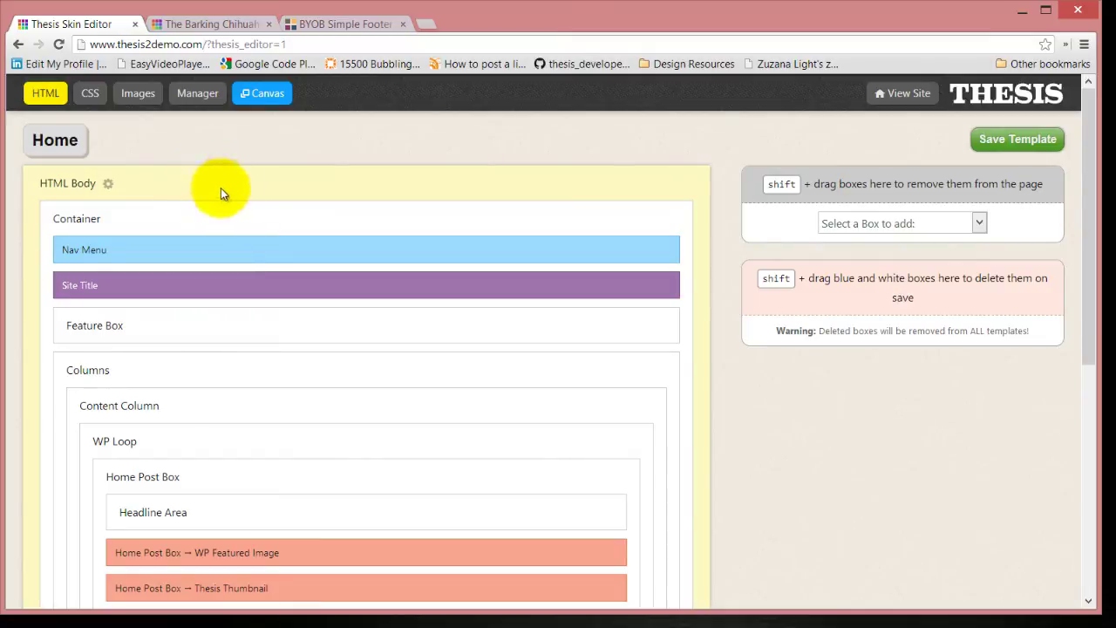
pyautogui.click(66, 147)
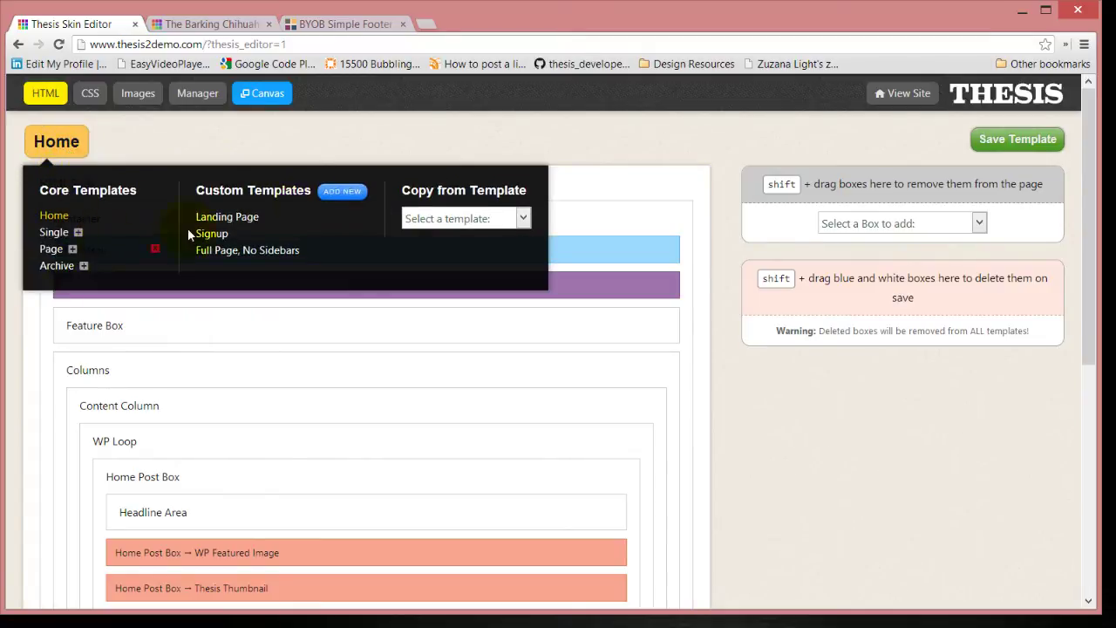
pyautogui.click(226, 220)
pyautogui.click(228, 221)
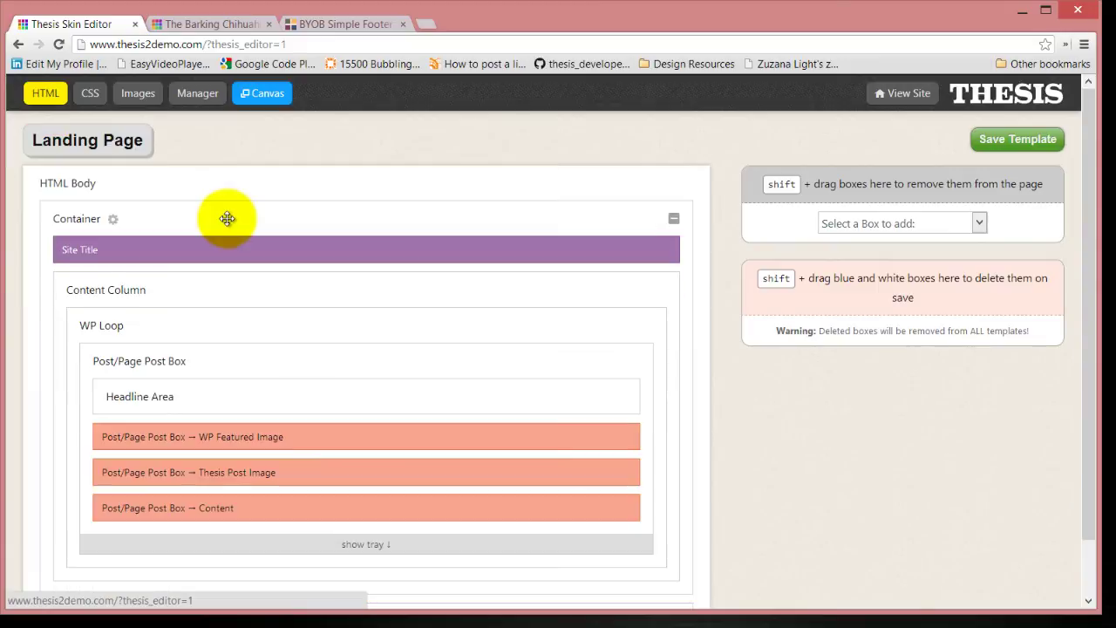
# Turn on Remove footer widgets from this template in the Landing Page template's Footer Widgets options and accept the options
pyautogui.moveTo(173, 150)
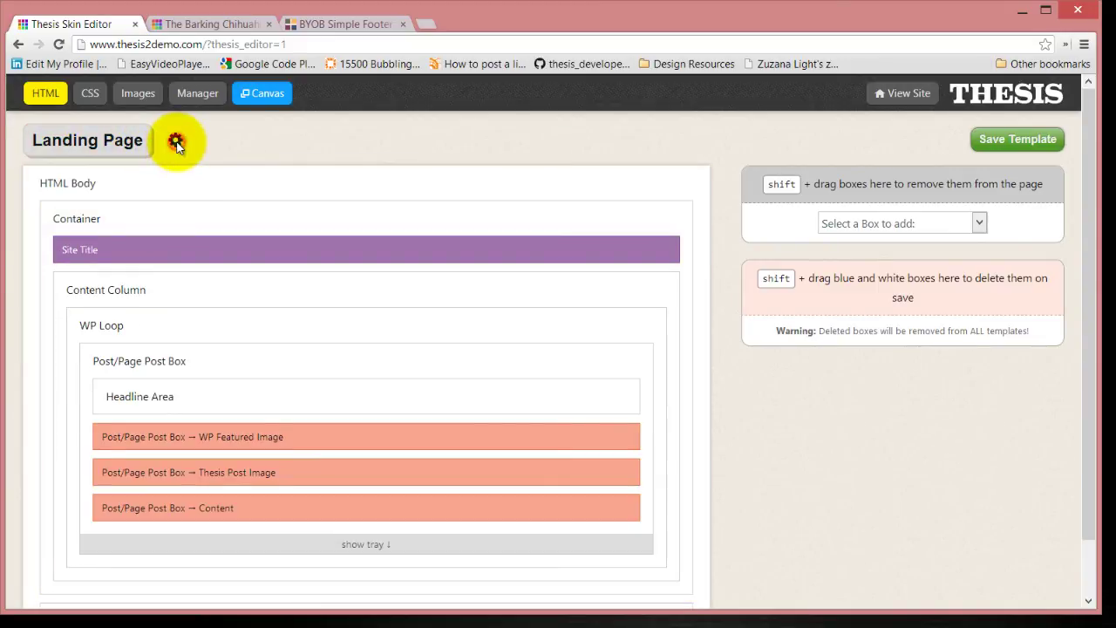
pyautogui.click(176, 143)
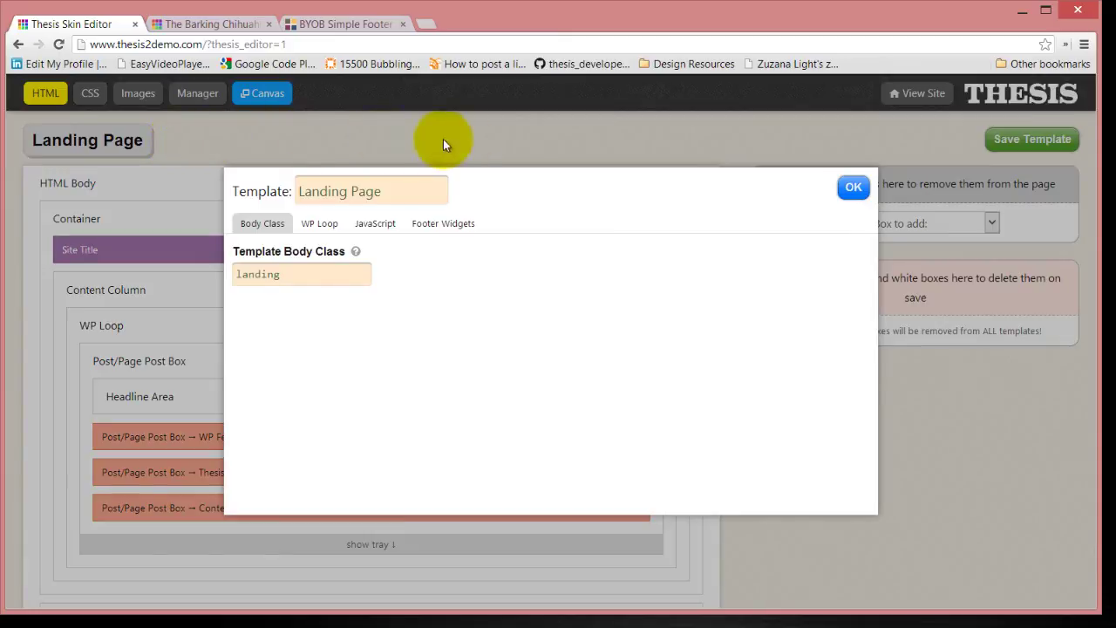
pyautogui.click(453, 234)
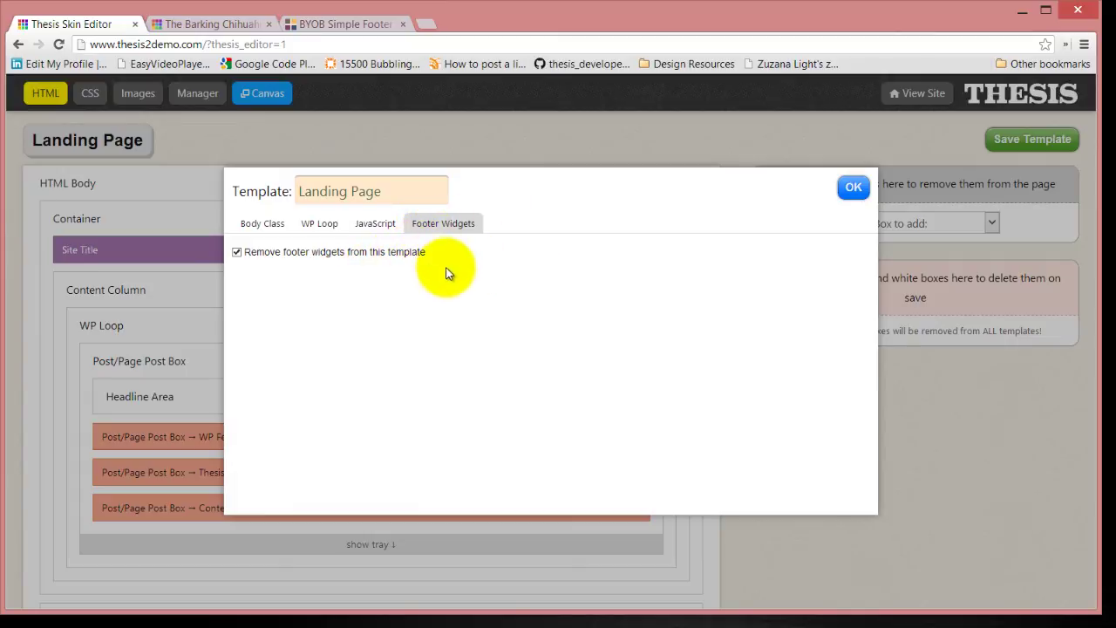
pyautogui.click(851, 188)
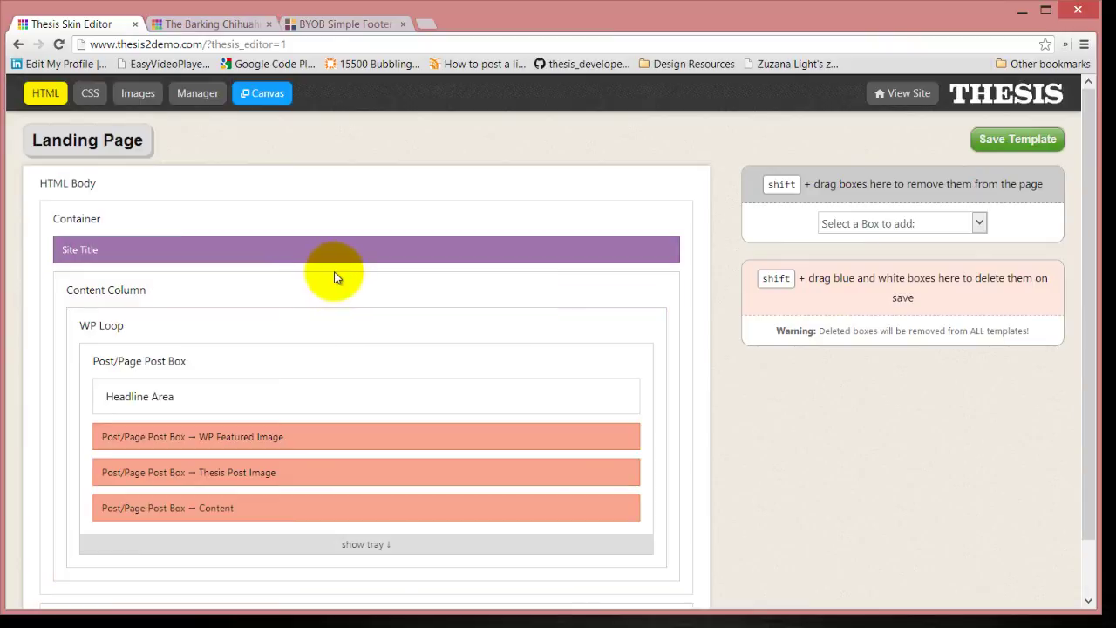
pyautogui.scroll(-1, 341, 276)
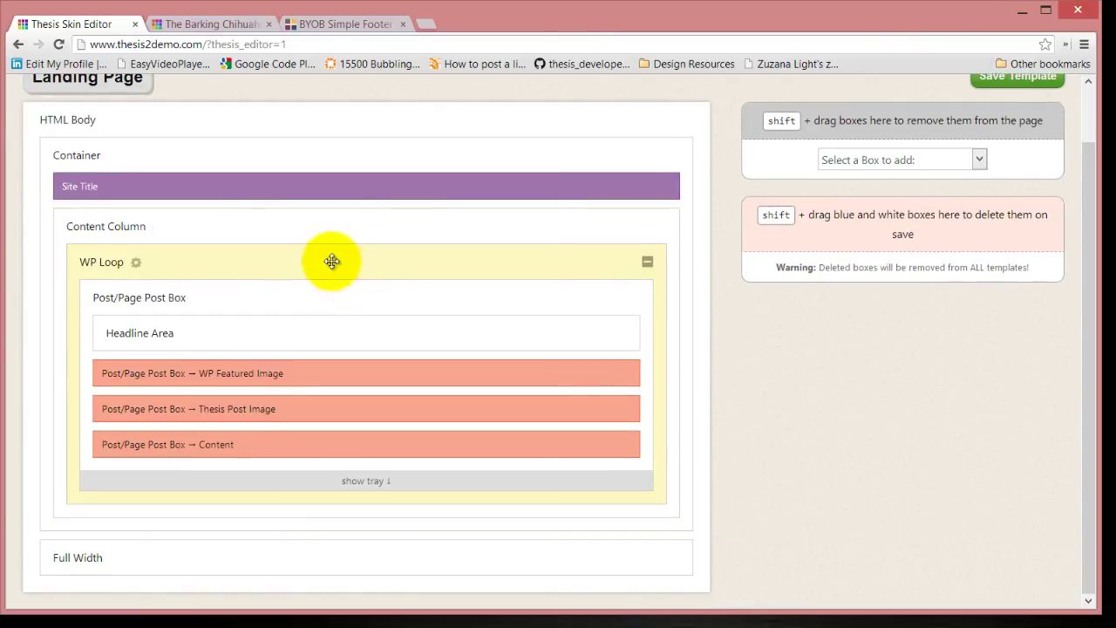
pyautogui.scroll(1, 332, 264)
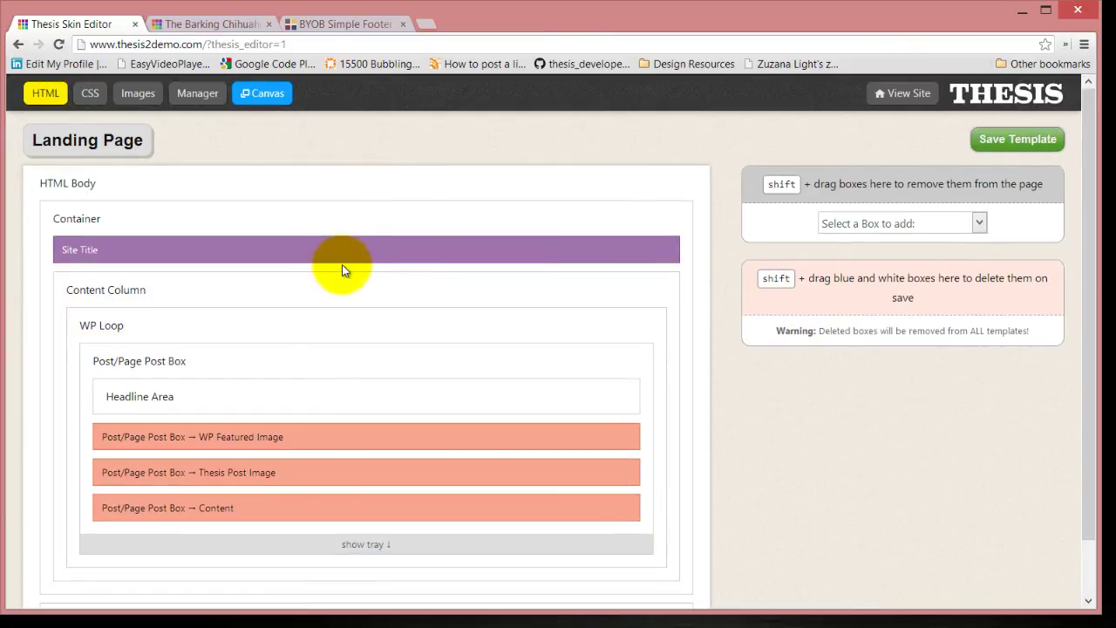
pyautogui.scroll(-1, 354, 242)
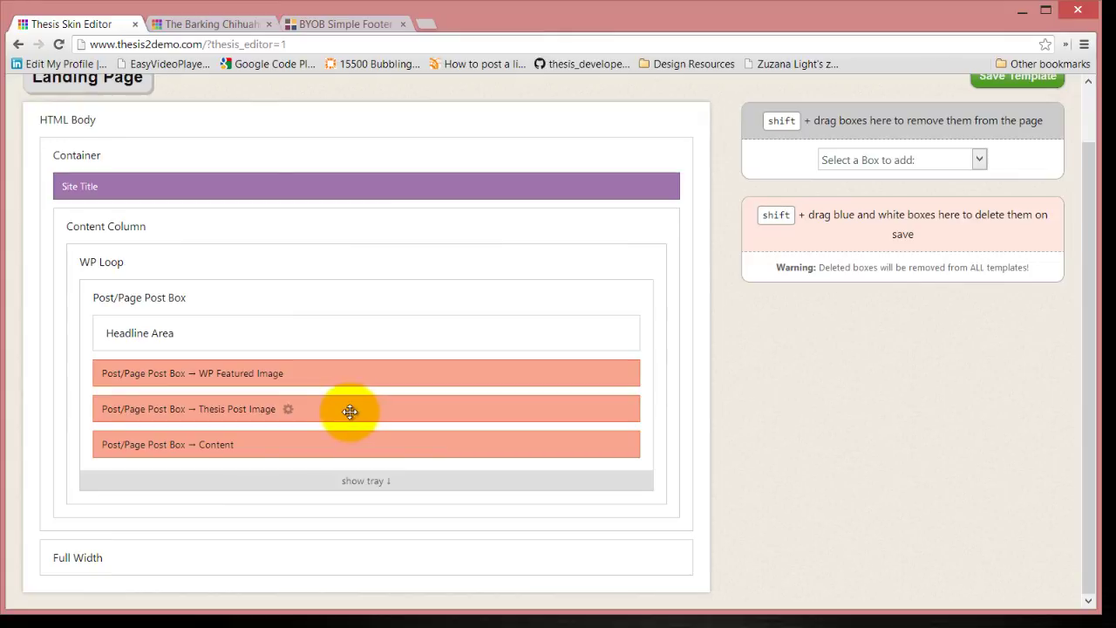
pyautogui.scroll(1, 347, 388)
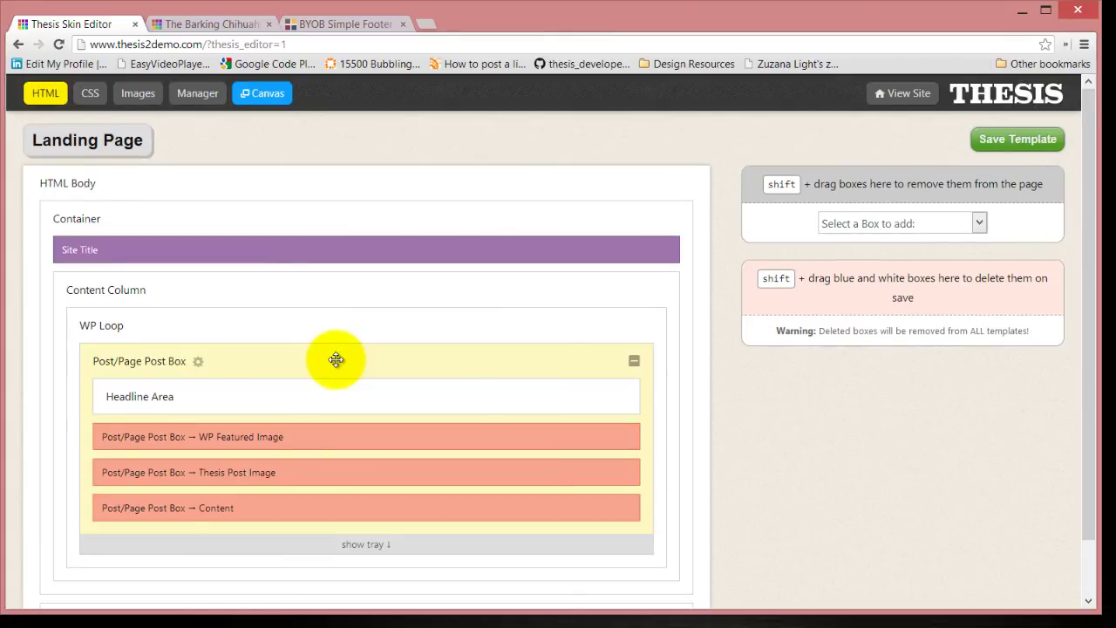